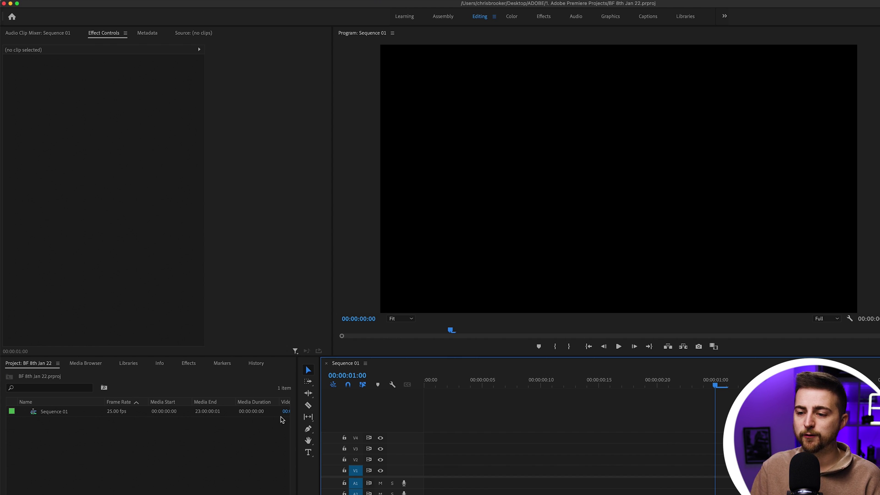
# - Add a text title reading "BROOKER" in the black program frame with the Type tool
pyautogui.click(307, 455)
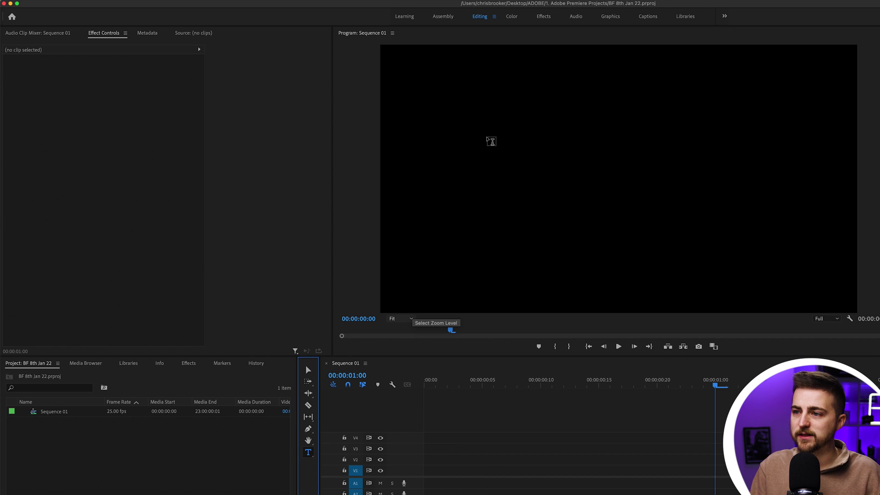
pyautogui.click(494, 187)
pyautogui.write('BROOKER')
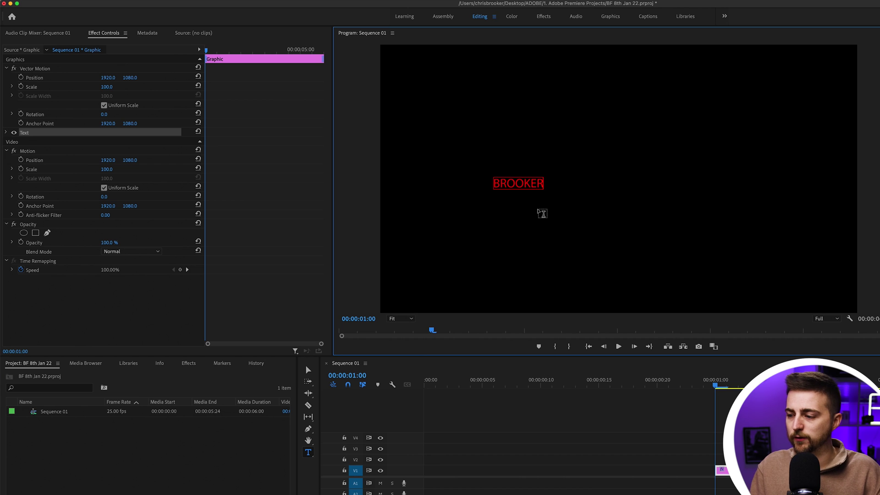
# - Select the whole title text and set its font to Montserrat Bold
pyautogui.doubleClick(529, 182)
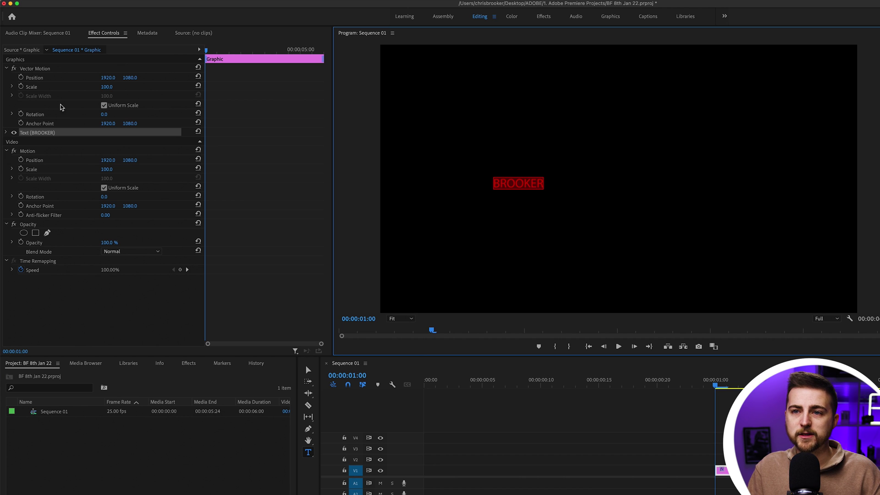
pyautogui.click(7, 133)
pyautogui.click(33, 161)
pyautogui.write('mont')
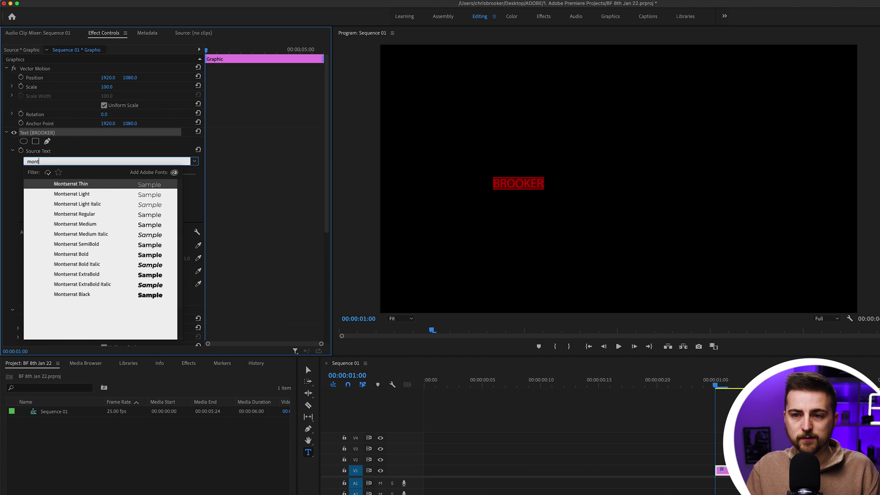
pyautogui.click(92, 255)
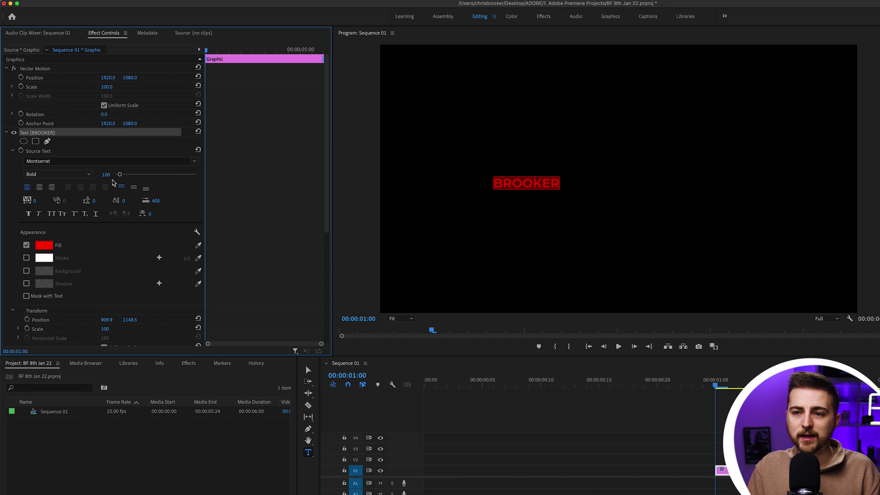
# - Enlarge the title text to size 396 and centre-align it horizontally and vertically
pyautogui.moveTo(119, 174); pyautogui.dragTo(135, 179)
pyautogui.click(39, 187)
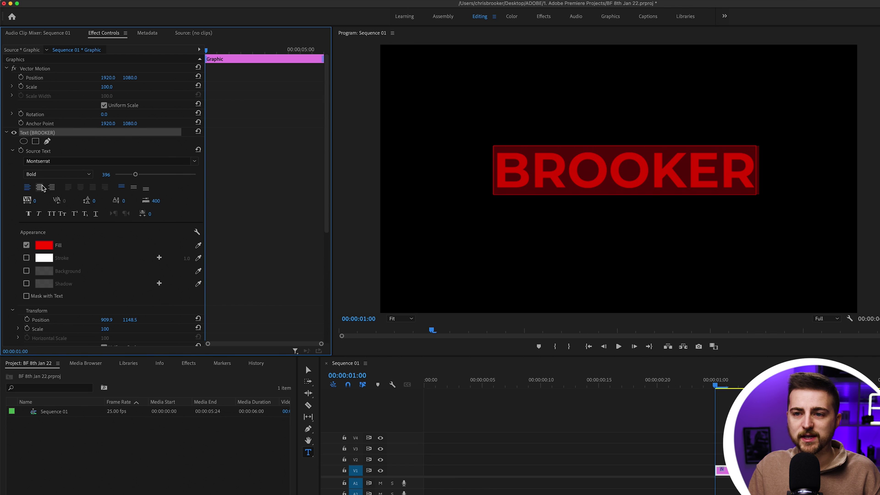
pyautogui.click(135, 188)
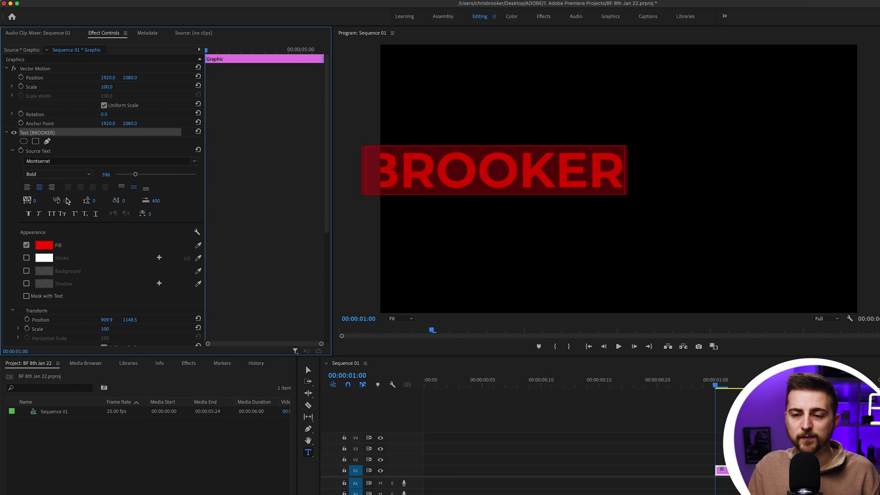
# - Change the title text's fill colour to white (FFFFFF)
pyautogui.click(49, 247)
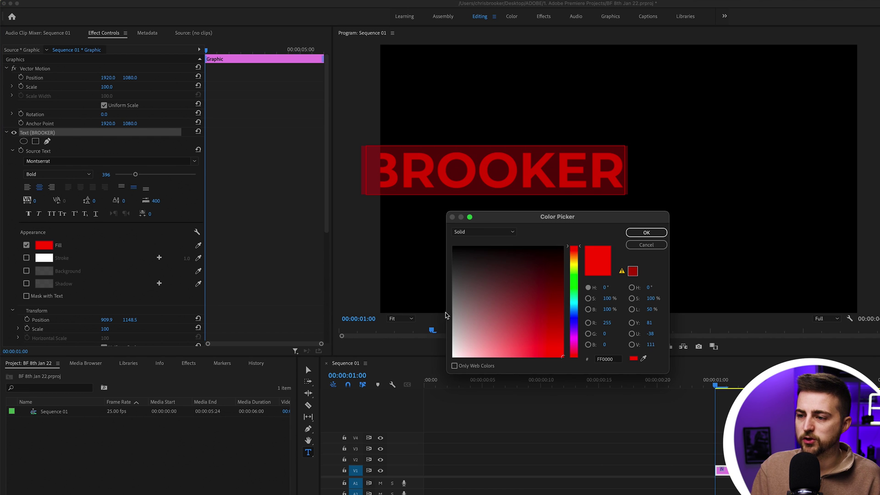
pyautogui.click(454, 356)
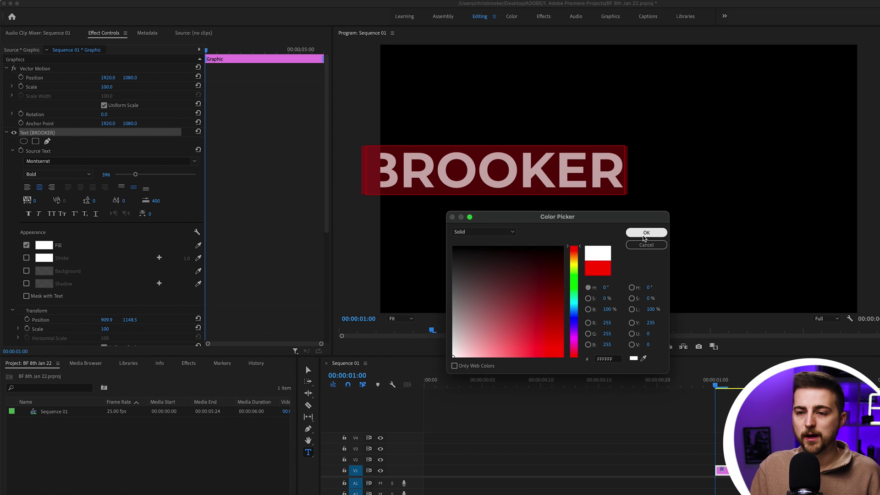
pyautogui.click(645, 233)
# - Reset the text's Transform position to the default and set its vertical position to 1201
pyautogui.scroll(-5, 226, 218)
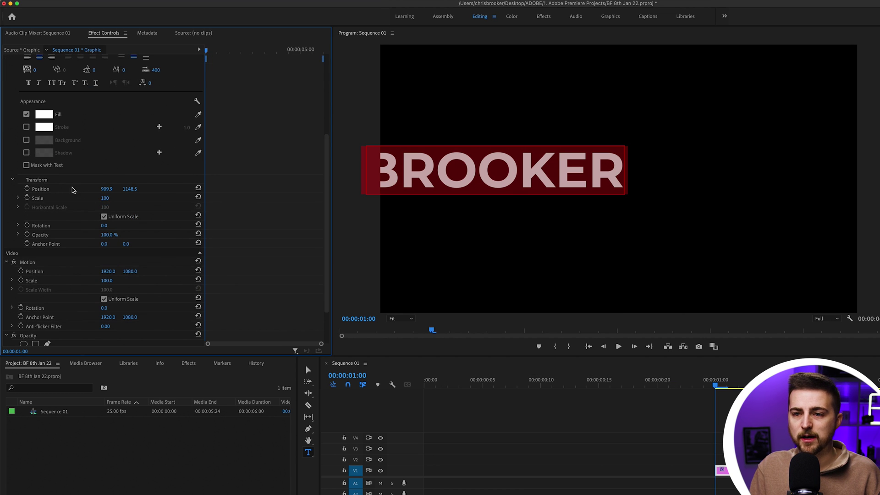
pyautogui.click(198, 187)
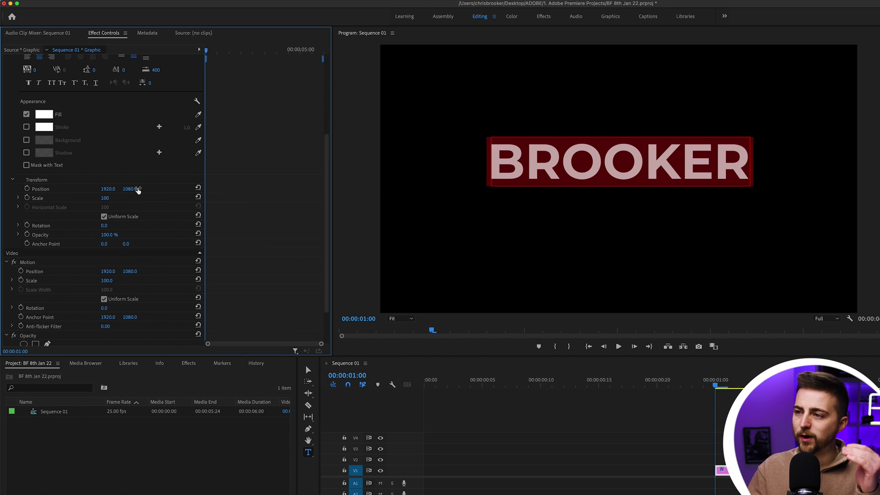
pyautogui.moveTo(138, 190); pyautogui.dragTo(266, 190)
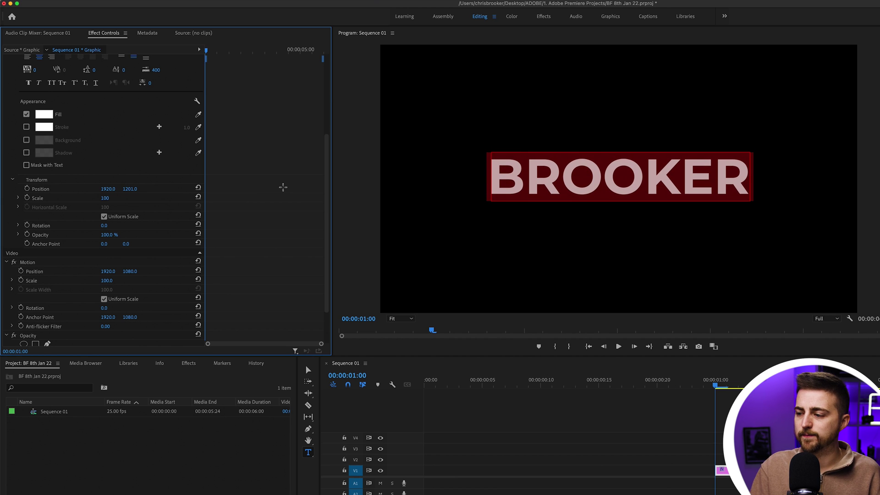
# - Move the title clip to the start of the sequence on V1, fit it in the timeline and play it back
pyautogui.moveTo(722, 470); pyautogui.dragTo(429, 469)
pyautogui.moveTo(492, 382); pyautogui.dragTo(329, 395)
pyautogui.press('-')
pyautogui.press('-')
pyautogui.press('space')
pyautogui.press('space')
pyautogui.click(551, 422)
pyautogui.moveTo(489, 383); pyautogui.dragTo(284, 383)
pyautogui.press('space')
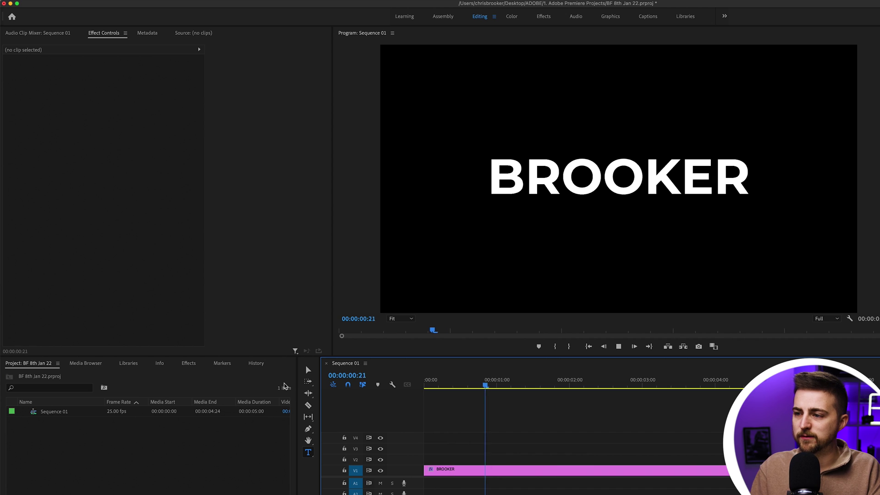
# - Select the title clip on V1 and select the Anchor Point property under its Motion effect
pyautogui.click(488, 383)
pyautogui.click(481, 469)
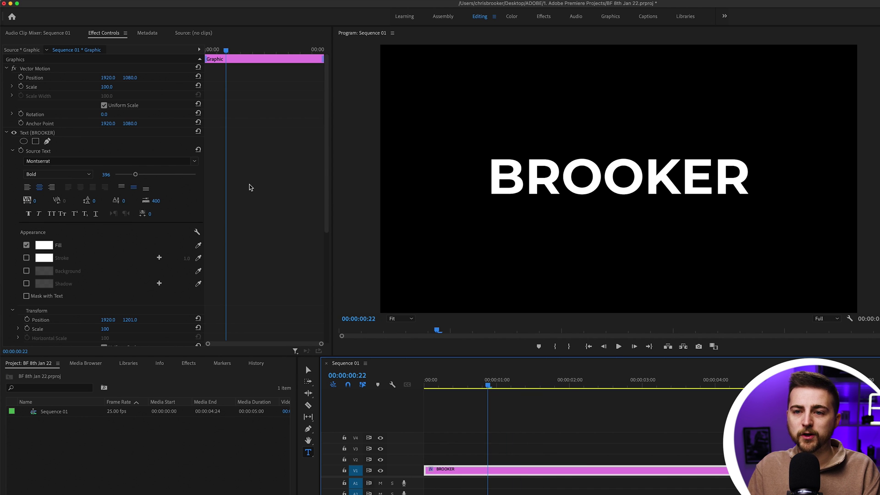
pyautogui.scroll(-5, 250, 184)
pyautogui.click(27, 213)
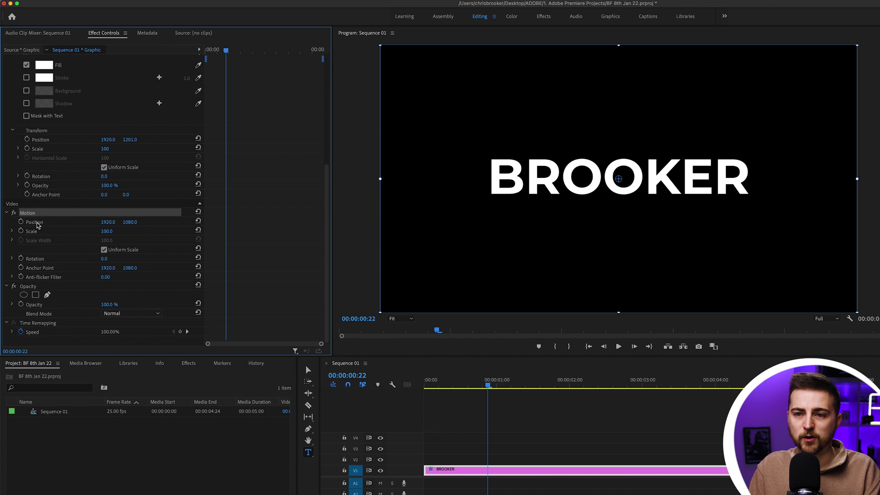
pyautogui.click(35, 232)
pyautogui.click(40, 267)
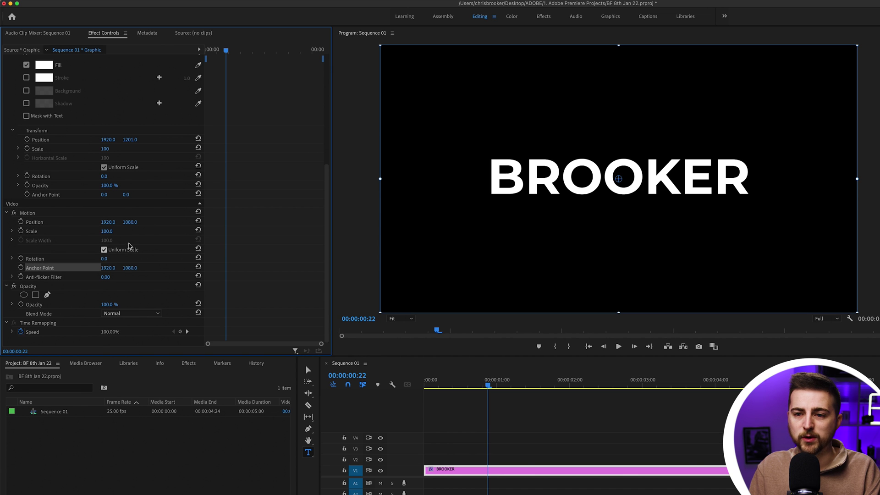
# - Set the Motion anchor point's vertical value to 1060, trying out the rotation around the pivot and undoing each trial rotation
pyautogui.moveTo(106, 261)
pyautogui.mouseDown()
pyautogui.moveTo(118, 261)
pyautogui.moveTo(97, 260)
pyautogui.moveTo(121, 261)
pyautogui.moveTo(97, 260)
pyautogui.mouseUp()
pyautogui.press('super+z')
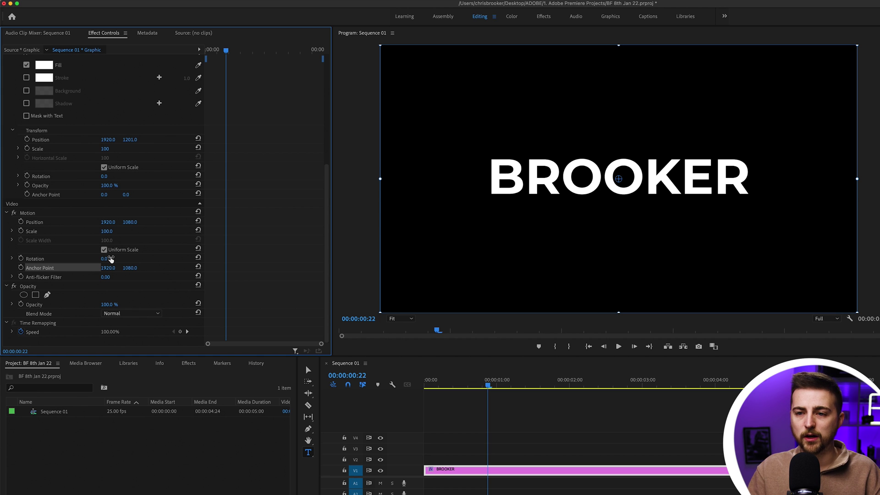
pyautogui.moveTo(130, 270); pyautogui.dragTo(110, 260)
pyautogui.press('super+z')
# - Keyframe the Motion rotation at 0° at 00:00:00:24 and at 24° a few frames further along
pyautogui.moveTo(472, 383); pyautogui.dragTo(496, 386)
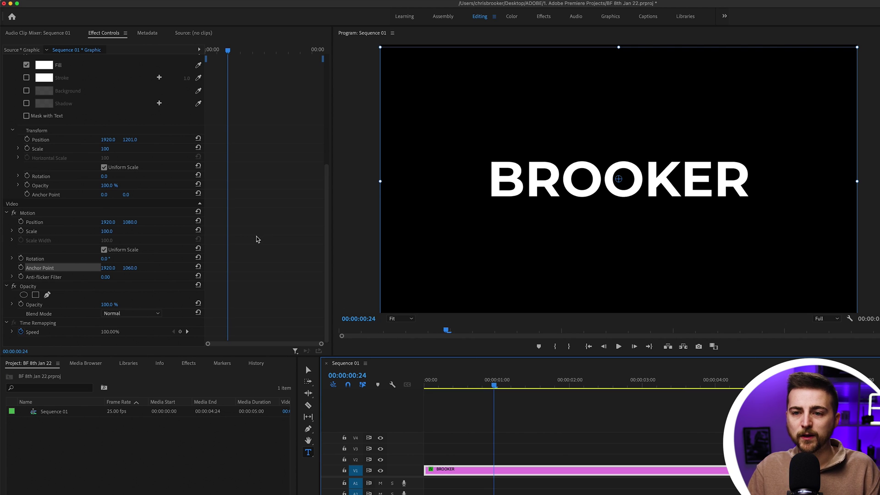
pyautogui.click(21, 259)
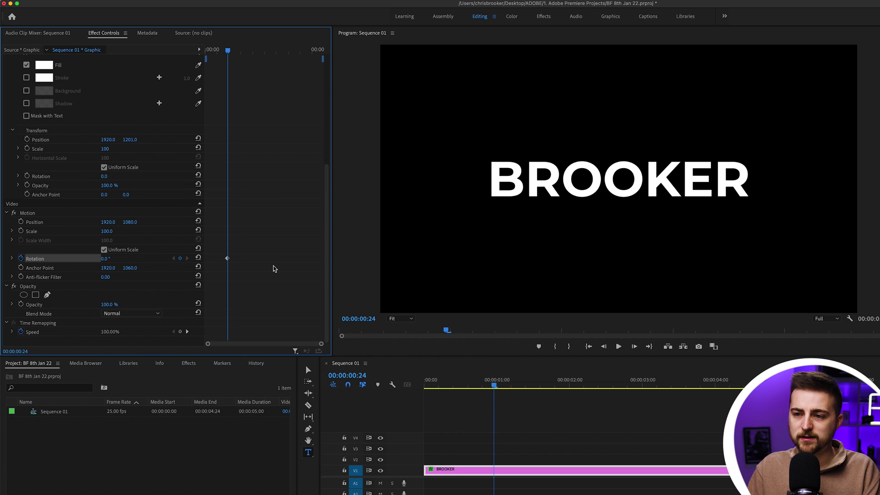
pyautogui.press('Right')
pyautogui.press('Right')
pyautogui.press('Right')
pyautogui.press('Right')
pyautogui.press('Right')
pyautogui.press('Right')
pyautogui.press('Right')
pyautogui.moveTo(107, 262)
pyautogui.mouseDown()
pyautogui.moveTo(120, 262)
pyautogui.moveTo(110, 260)
pyautogui.mouseUp()
# - Add a rotation keyframe at 00:00:01:10 that holds the 24° tilt
pyautogui.press('Right')
pyautogui.press('Right')
pyautogui.press('Right')
pyautogui.press('Right')
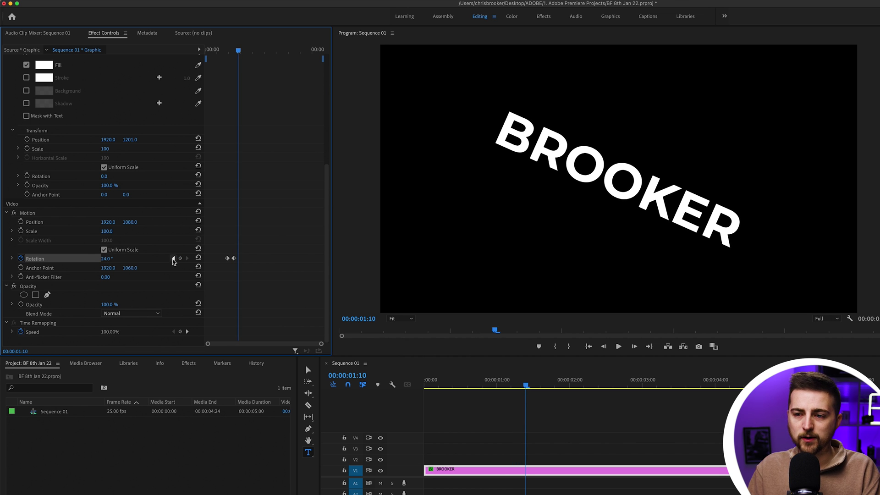
pyautogui.click(180, 258)
# - Keyframe the Motion rotation back to 0° at 00:00:01:17
pyautogui.press('Right')
pyautogui.press('Right')
pyautogui.press('Right')
pyautogui.press('Right')
pyautogui.press('Right')
pyautogui.press('Right')
pyautogui.press('Right')
pyautogui.click(111, 256)
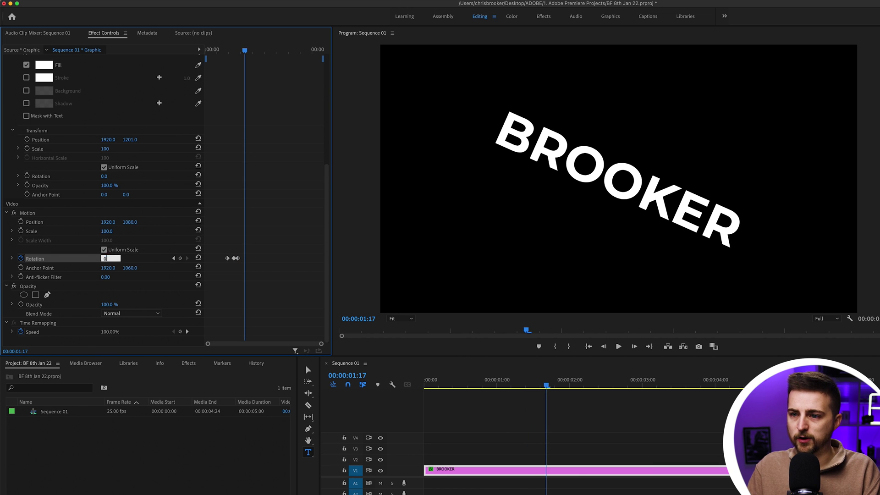
pyautogui.write('0')
pyautogui.press('Return')
# - Play back the rotation animation from before the first keyframe
pyautogui.click(216, 47)
pyautogui.press('space')
pyautogui.moveTo(231, 49); pyautogui.dragTo(220, 51)
pyautogui.press('space')
pyautogui.press('space')
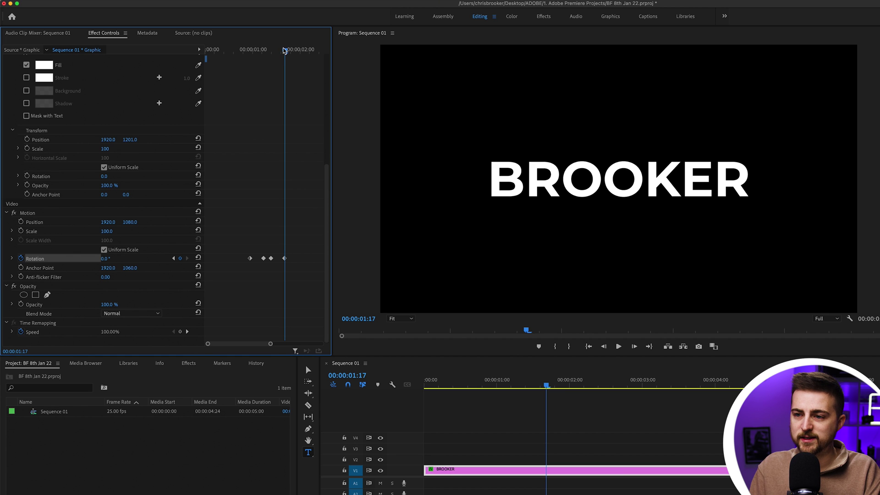
# - Set the rotation at the two middle keyframes, the second one at 00:00:01:10, to 40°
pyautogui.moveTo(283, 50); pyautogui.dragTo(264, 51)
pyautogui.moveTo(108, 258); pyautogui.dragTo(120, 258)
pyautogui.click(272, 50)
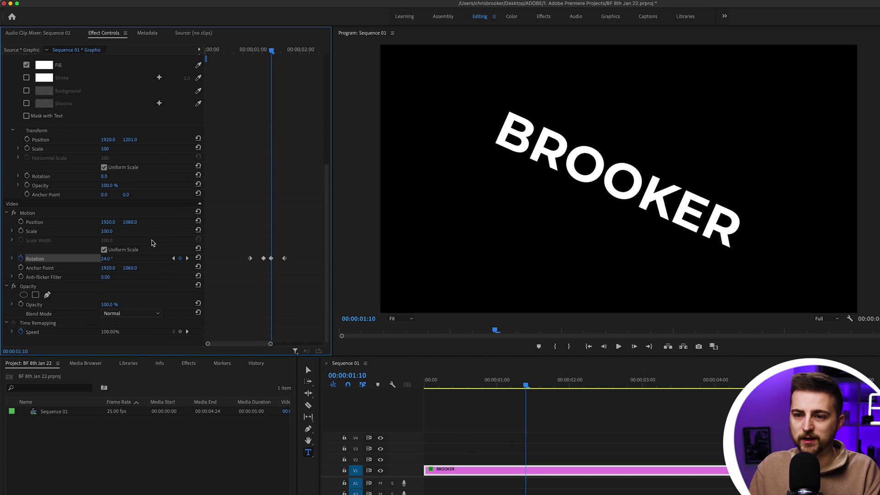
pyautogui.click(105, 258)
pyautogui.write('40')
pyautogui.press('Return')
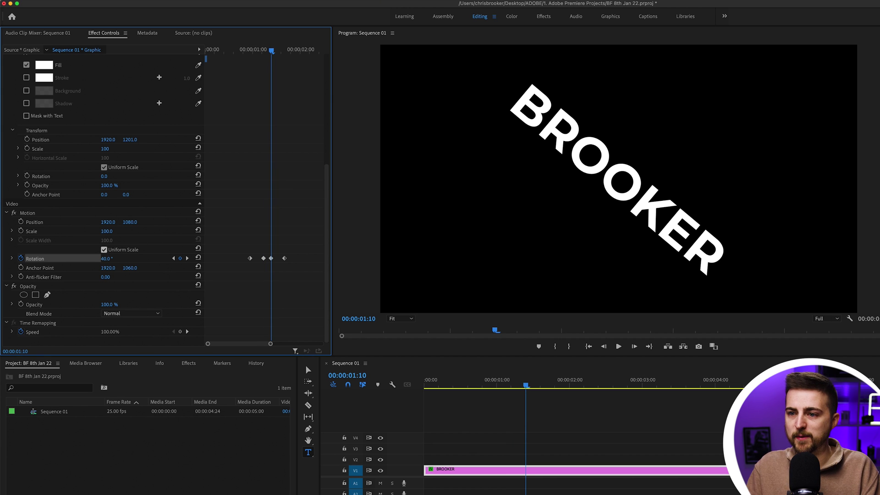
# - Preview the stronger rotation and shift the last two rotation keyframes further along to lengthen the hold
pyautogui.moveTo(271, 50); pyautogui.dragTo(214, 50)
pyautogui.press('space')
pyautogui.press('space')
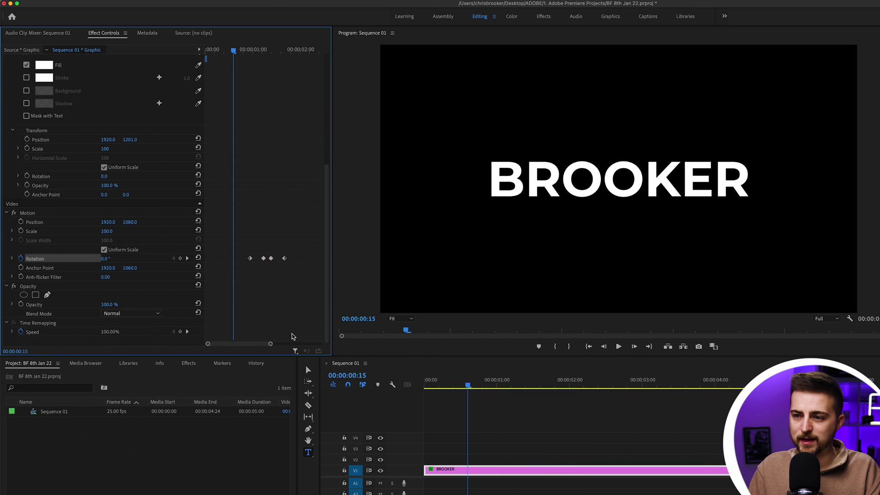
pyautogui.moveTo(302, 248); pyautogui.dragTo(285, 264)
pyautogui.press('space')
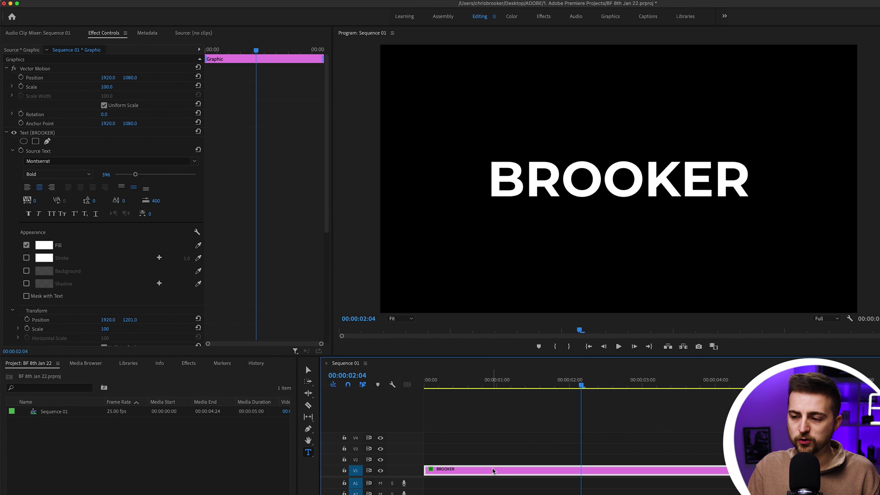
# - Move the title clip from V1 up to V4 and place a duplicate of it directly below on V3
pyautogui.moveTo(485, 469); pyautogui.dragTo(481, 439)
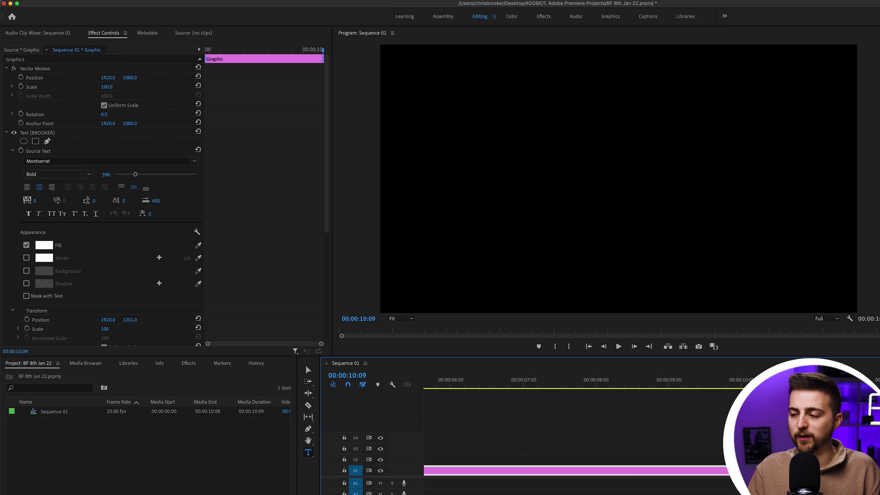
pyautogui.press('super+z')
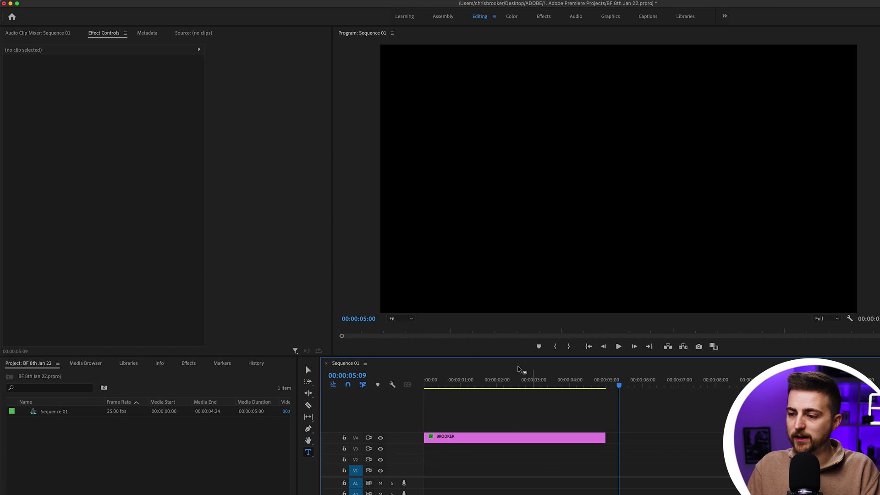
pyautogui.press('Home')
pyautogui.click(473, 436)
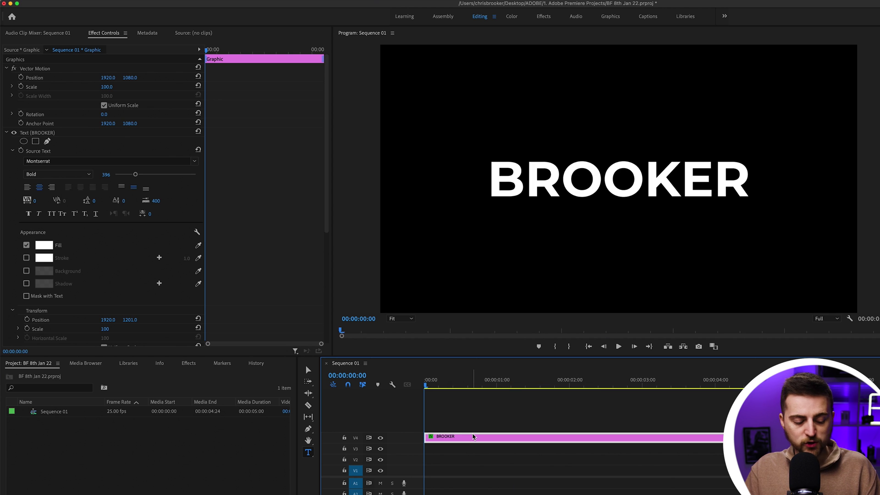
pyautogui.moveTo(512, 441); pyautogui.dragTo(508, 454)
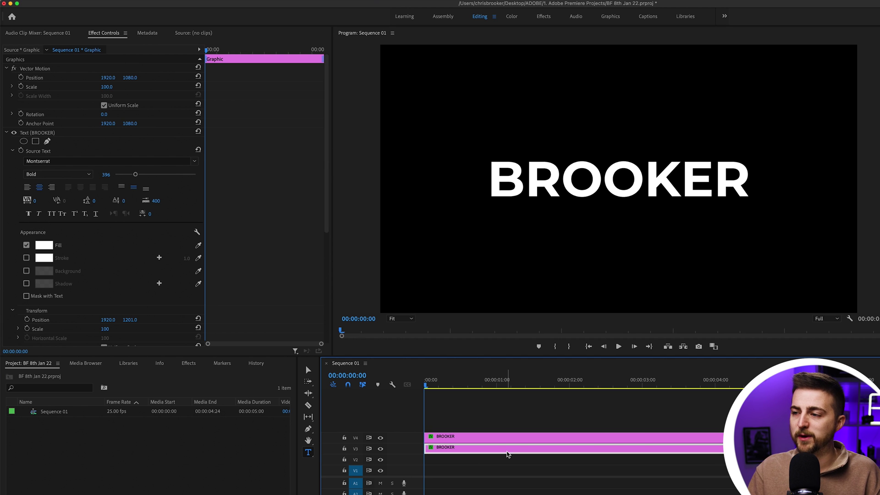
# - Add a rotation keyframe of 17.1° to the V3 copy at 00:00:01:02 and shift it to 00:00:01:03
pyautogui.scroll(-5, 242, 82)
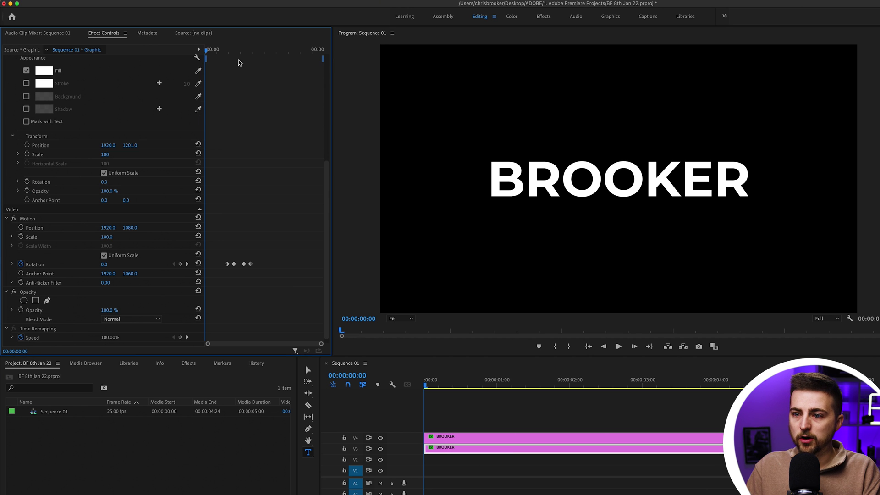
pyautogui.moveTo(221, 47); pyautogui.dragTo(231, 50)
pyautogui.press('=')
pyautogui.press('=')
pyautogui.press('=')
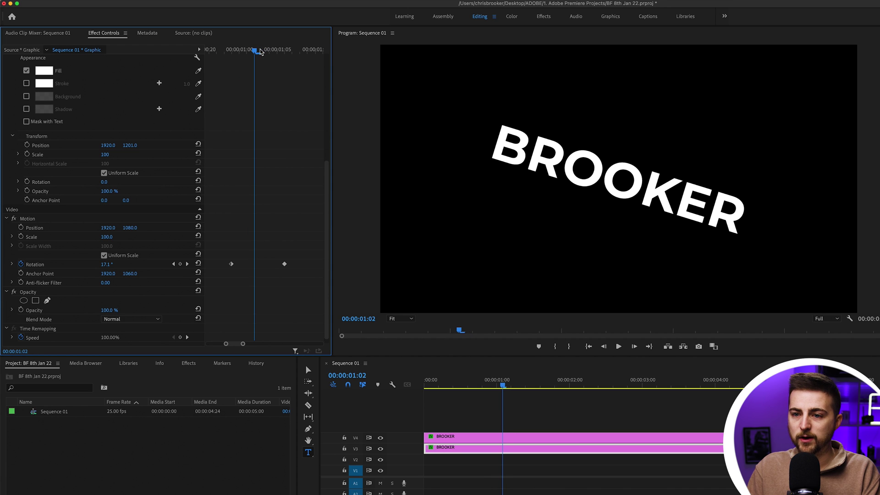
pyautogui.click(180, 265)
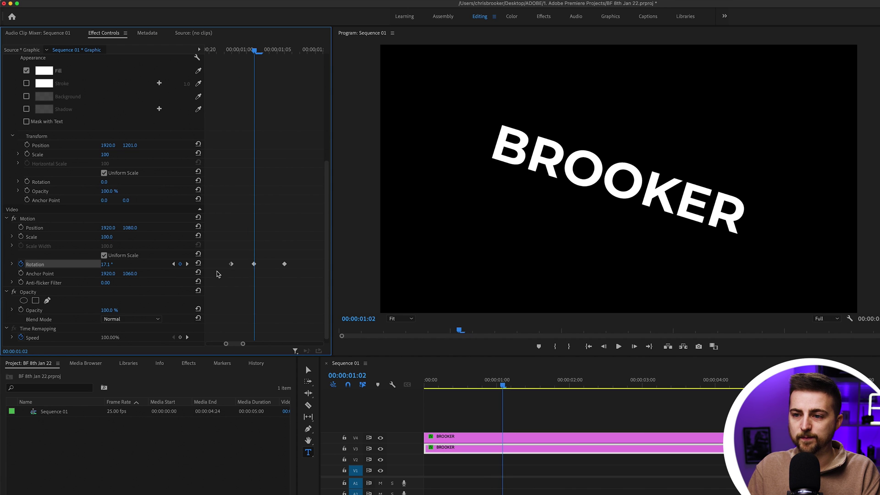
pyautogui.moveTo(256, 265); pyautogui.dragTo(261, 268)
pyautogui.press('Right')
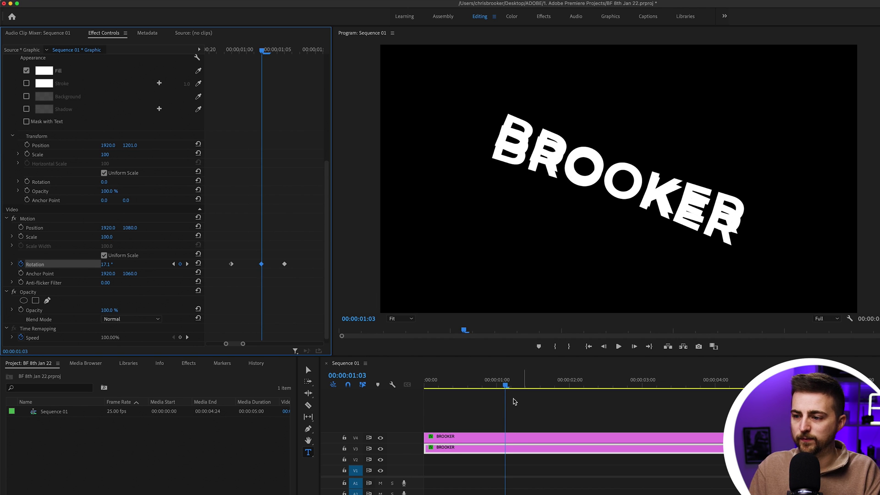
# - Play back the sequence from the start to check the V3 copy trailing behind the V4 title
pyautogui.moveTo(505, 383); pyautogui.dragTo(349, 373)
pyautogui.press('space')
pyautogui.click(460, 384)
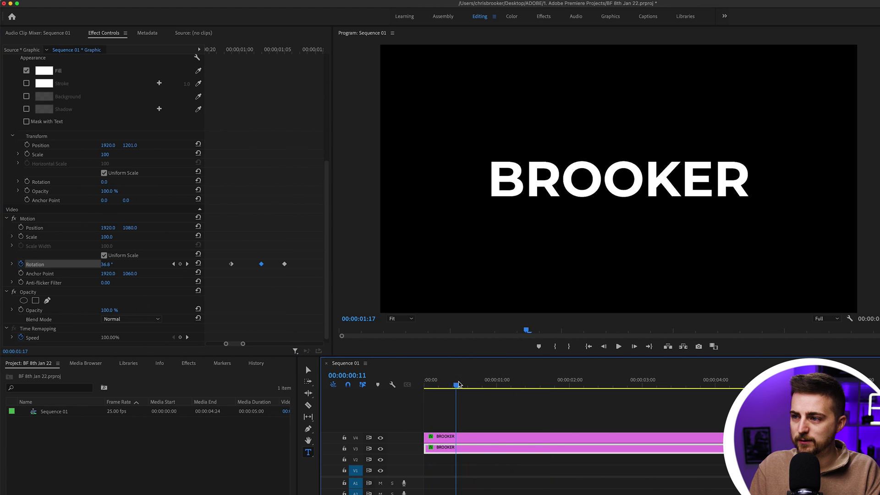
# - Add a 19.6° rotation keyframe to the V3 copy at 00:00:01:20 and shift it to 00:00:01:21
pyautogui.moveTo(461, 384); pyautogui.dragTo(519, 383)
pyautogui.click(284, 264)
pyautogui.press('-')
pyautogui.press('-')
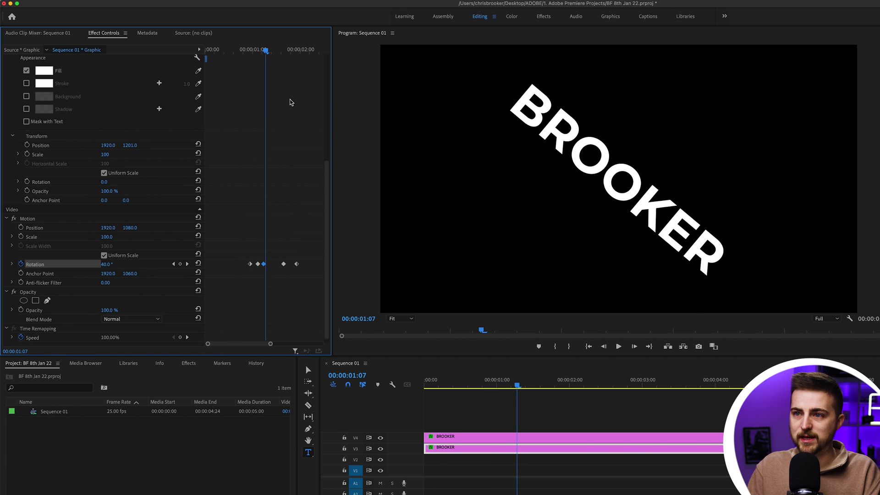
pyautogui.click(292, 48)
pyautogui.press('=')
pyautogui.press('=')
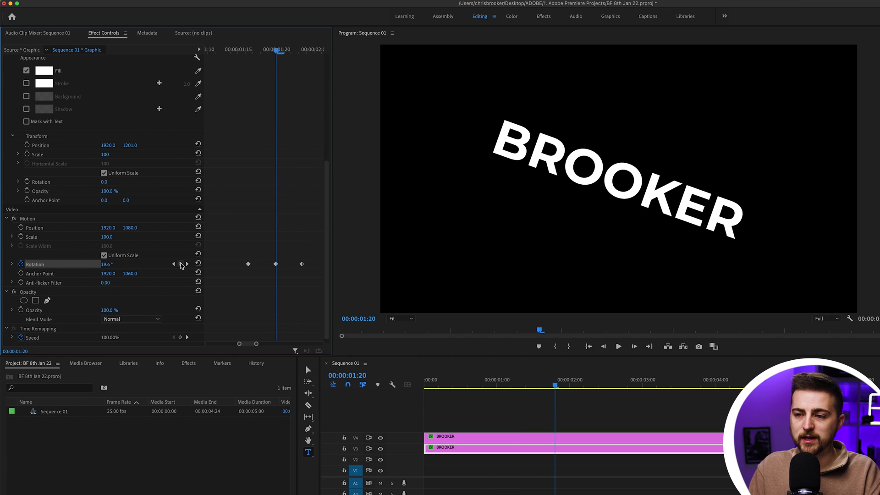
pyautogui.press('Right')
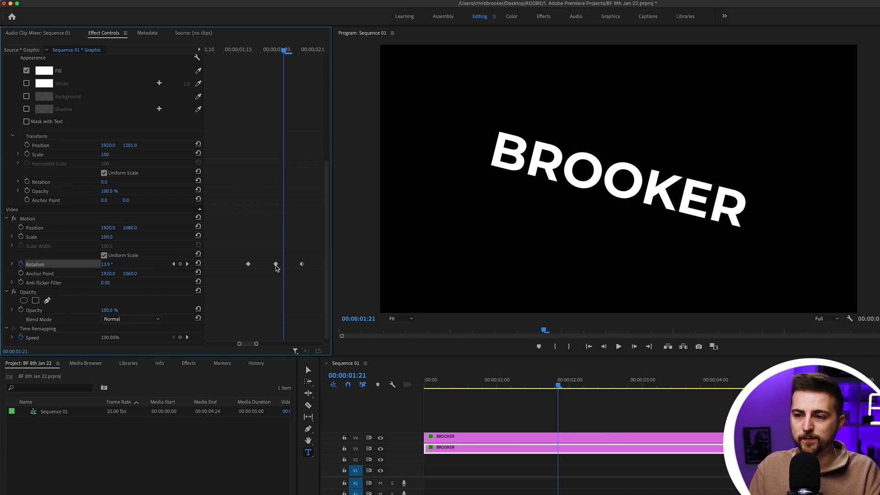
pyautogui.moveTo(276, 266); pyautogui.dragTo(284, 265)
# - Play back the sequence from the start to check the V3 copy's trailing motion in both directions
pyautogui.press('-')
pyautogui.press('-')
pyautogui.press('Home')
pyautogui.press('space')
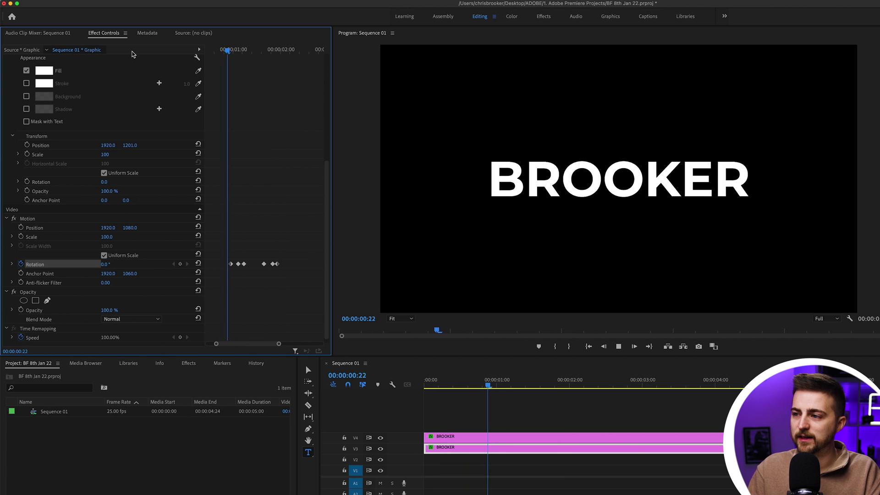
pyautogui.press('space')
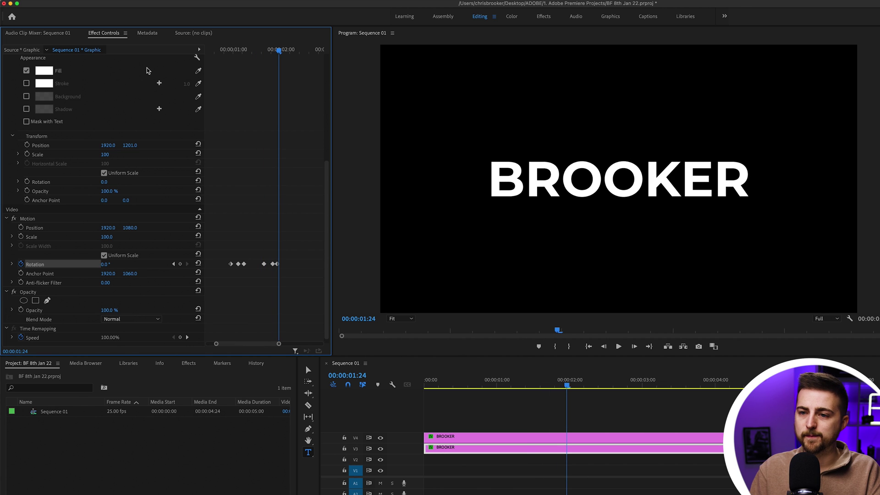
# - Apply the Tint effect to the title copy on V3 and map its white to red
pyautogui.click(188, 363)
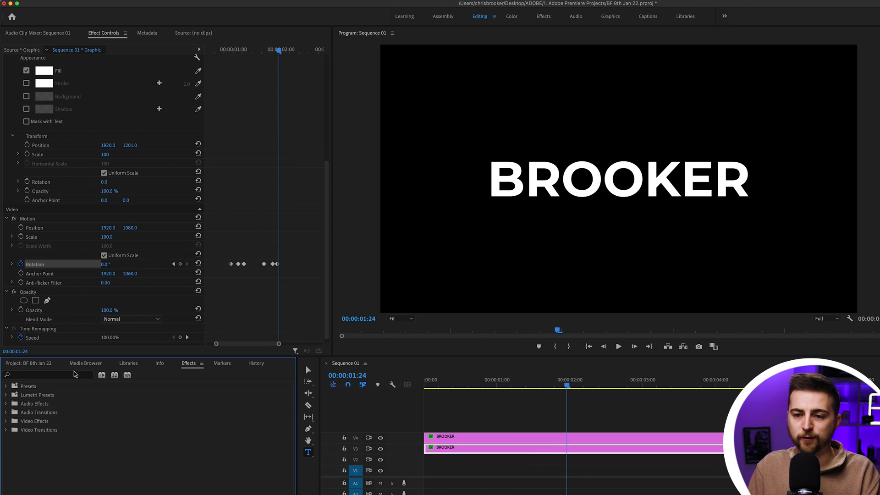
pyautogui.click(45, 375)
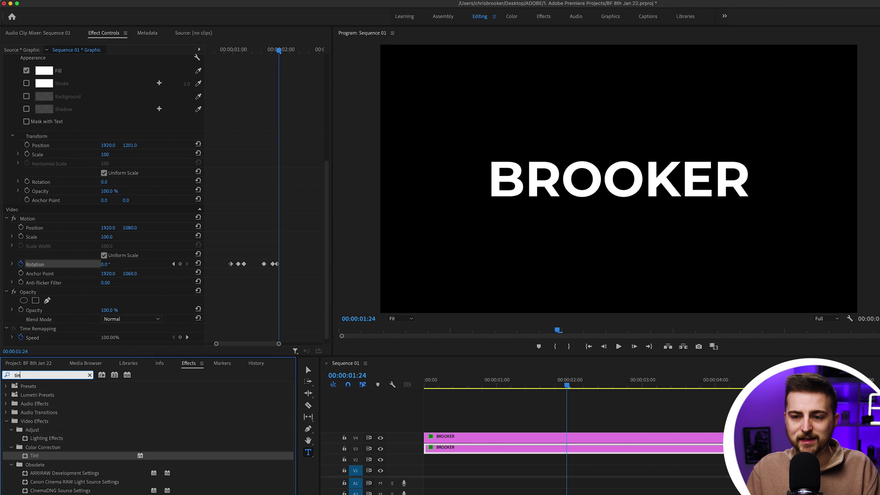
pyautogui.write('t')
pyautogui.moveTo(34, 441); pyautogui.dragTo(506, 448)
pyautogui.scroll(10, 299, 233)
pyautogui.scroll(-2, 296, 233)
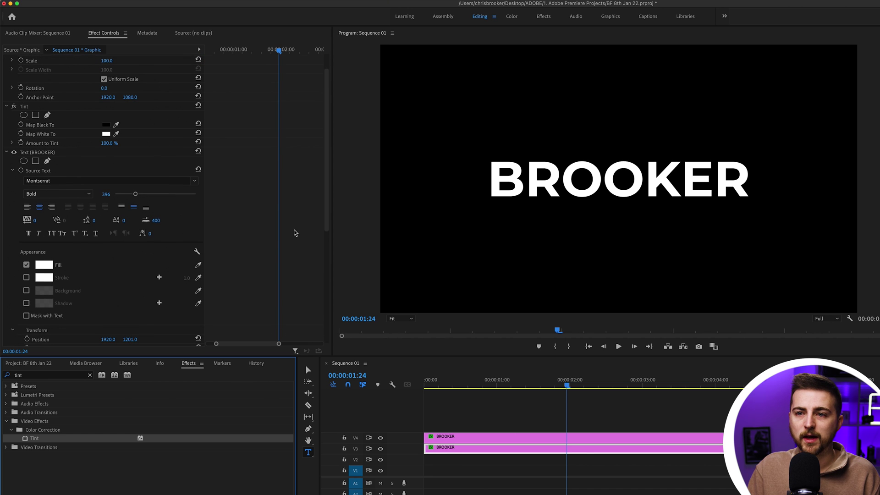
pyautogui.click(106, 134)
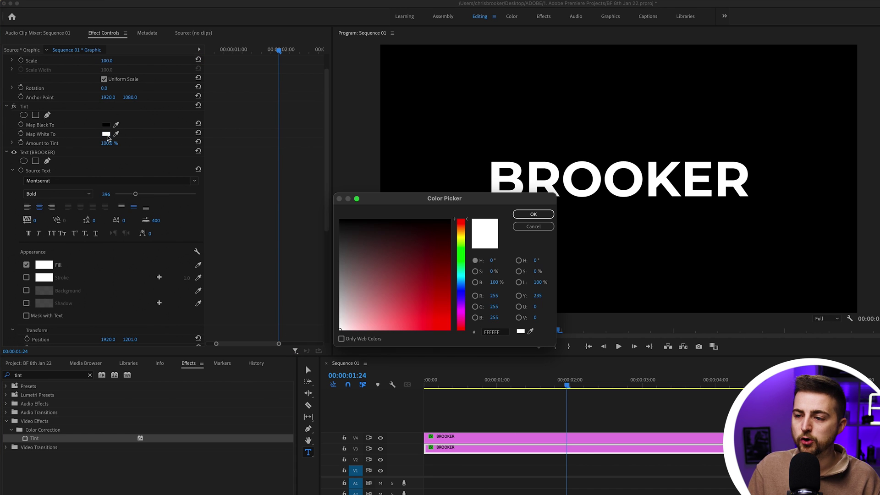
pyautogui.moveTo(419, 292); pyautogui.dragTo(462, 349)
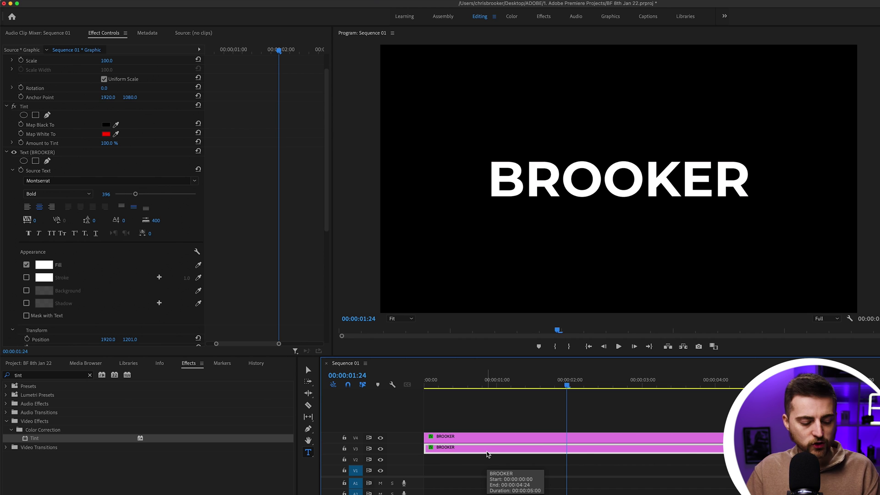
# - Duplicate the red V3 title onto V2 and map the duplicate's white to green, 00FF13
pyautogui.moveTo(486, 453); pyautogui.dragTo(480, 467)
pyautogui.click(484, 465)
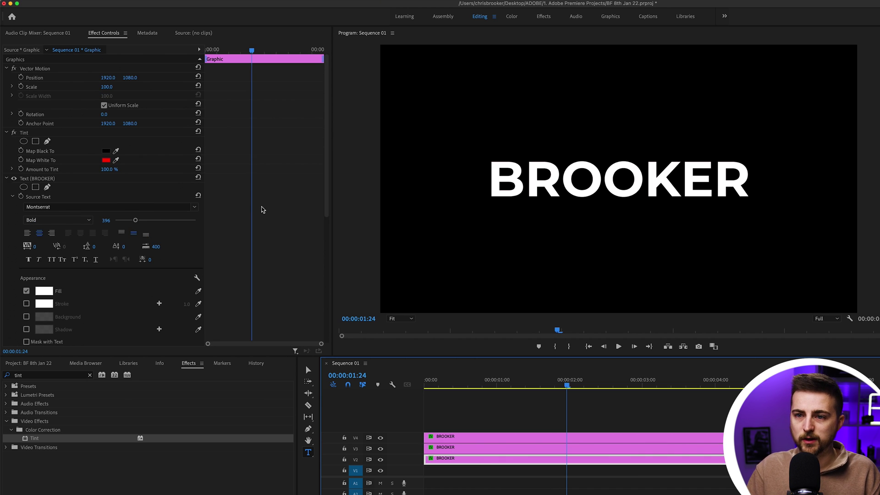
pyautogui.click(107, 160)
pyautogui.moveTo(460, 253); pyautogui.dragTo(453, 259)
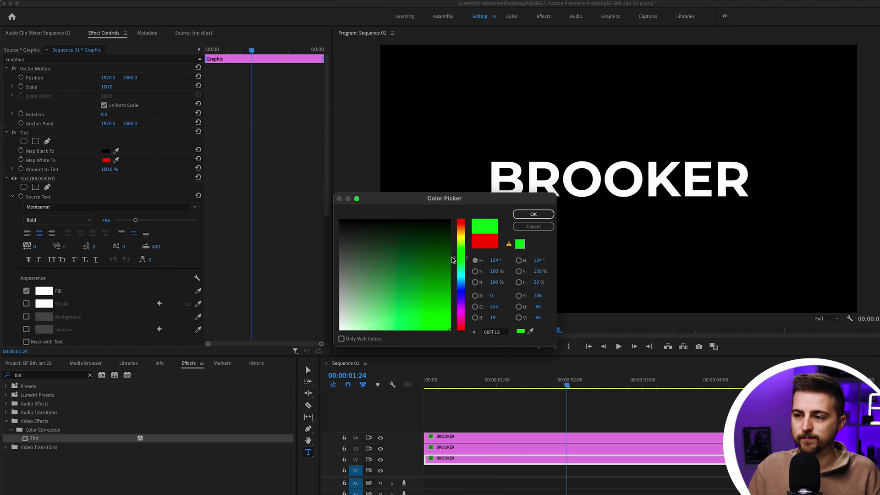
pyautogui.click(533, 214)
# - Shift the green V2 copy's 17.1° rotation keyframe to 00:00:01:04
pyautogui.scroll(-10, 256, 204)
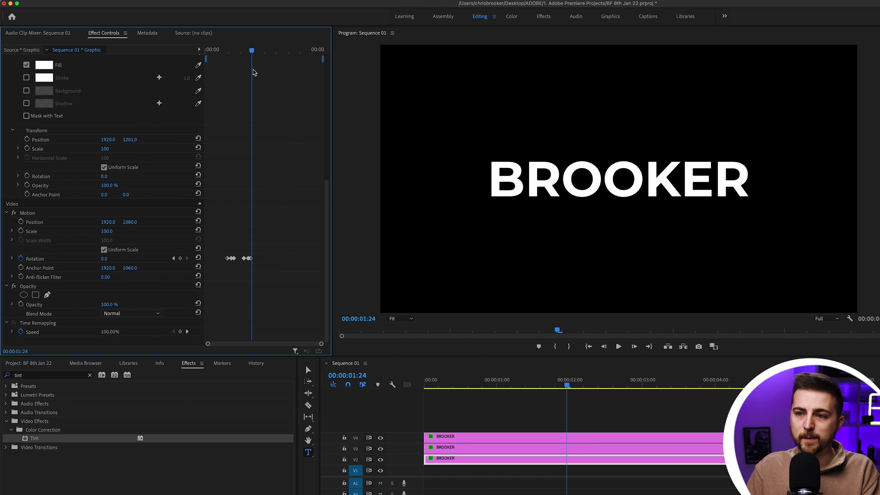
pyautogui.moveTo(251, 50); pyautogui.dragTo(236, 53)
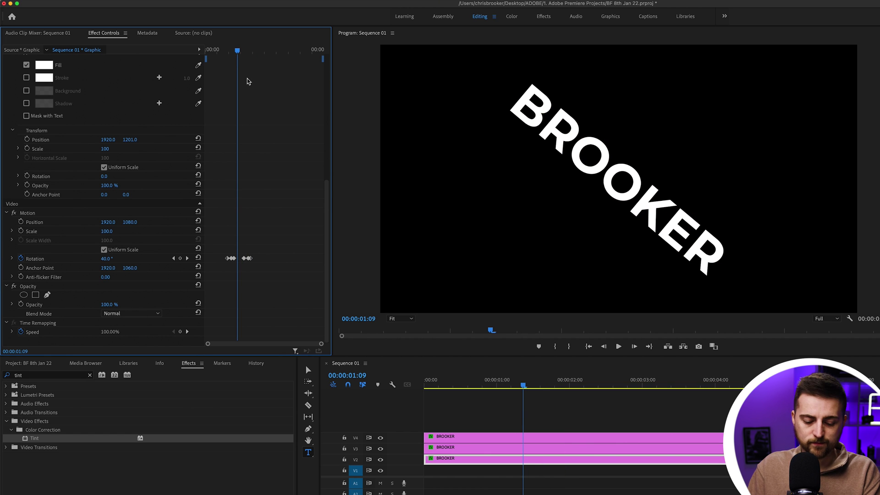
pyautogui.scroll(6, 247, 87)
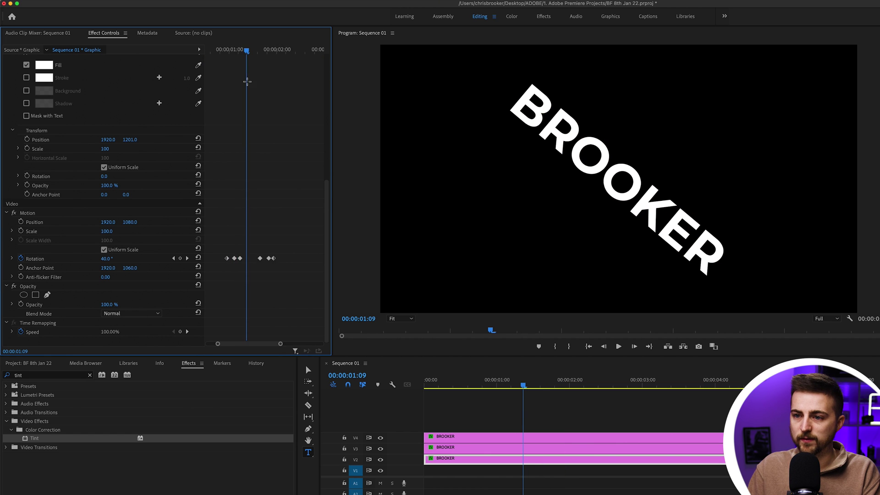
pyautogui.click(245, 51)
pyautogui.scroll(5, 261, 196)
pyautogui.scroll(1, 232, 61)
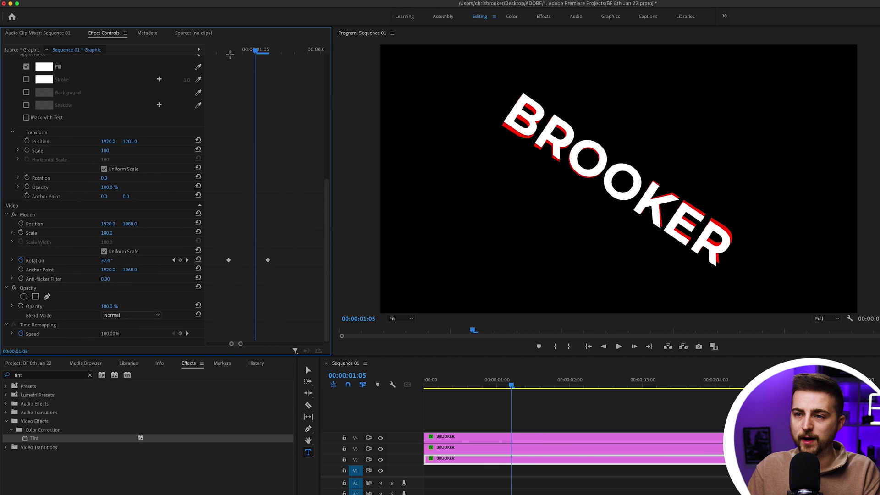
pyautogui.moveTo(229, 51); pyautogui.dragTo(243, 130)
pyautogui.moveTo(226, 261); pyautogui.dragTo(243, 262)
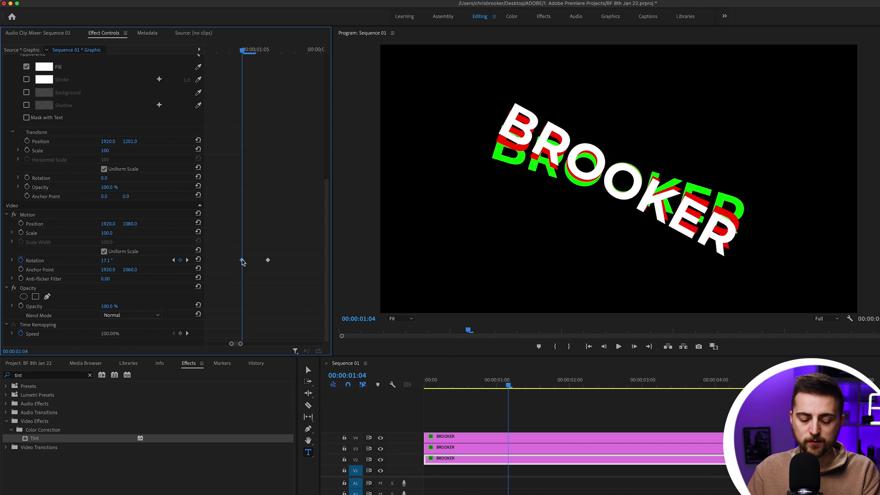
# - Shift the V2 copy's 19.6° return rotation keyframe to 00:00:01:22 and play back the sequence from the start
pyautogui.press('-')
pyautogui.press('-')
pyautogui.click(313, 52)
pyautogui.press('=')
pyautogui.press('=')
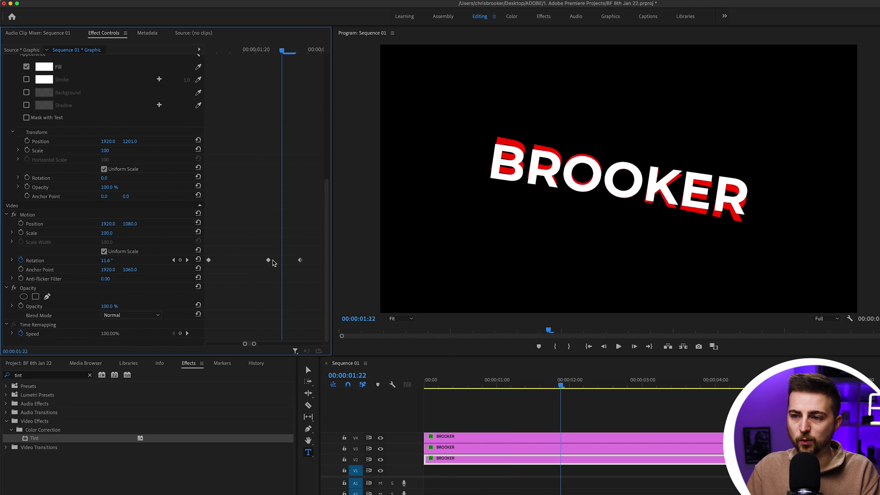
pyautogui.moveTo(269, 260); pyautogui.dragTo(283, 262)
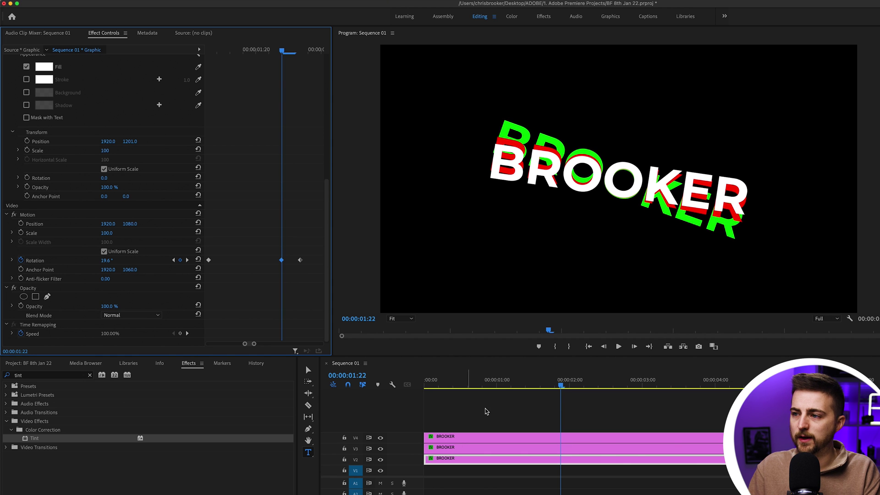
pyautogui.click(322, 385)
pyautogui.press('Home')
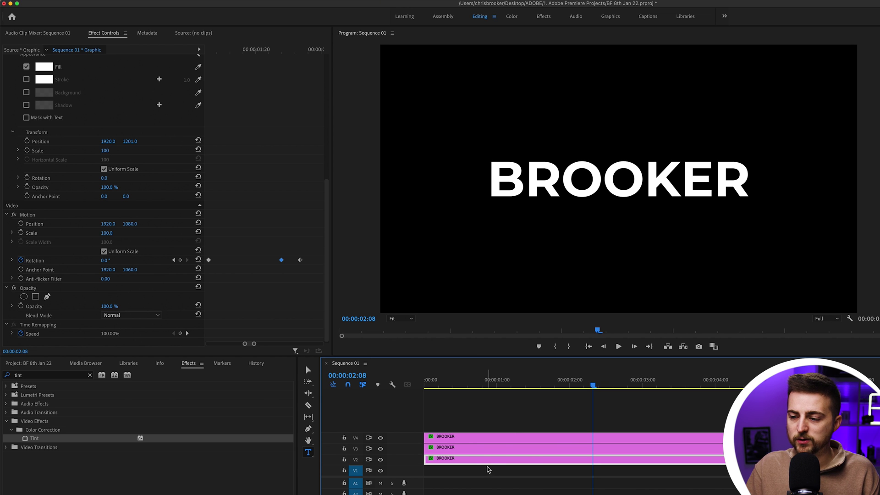
# - Duplicate the green V2 title onto V1 and change the duplicate's Map White To tint colour to blue
pyautogui.moveTo(486, 463); pyautogui.dragTo(486, 472)
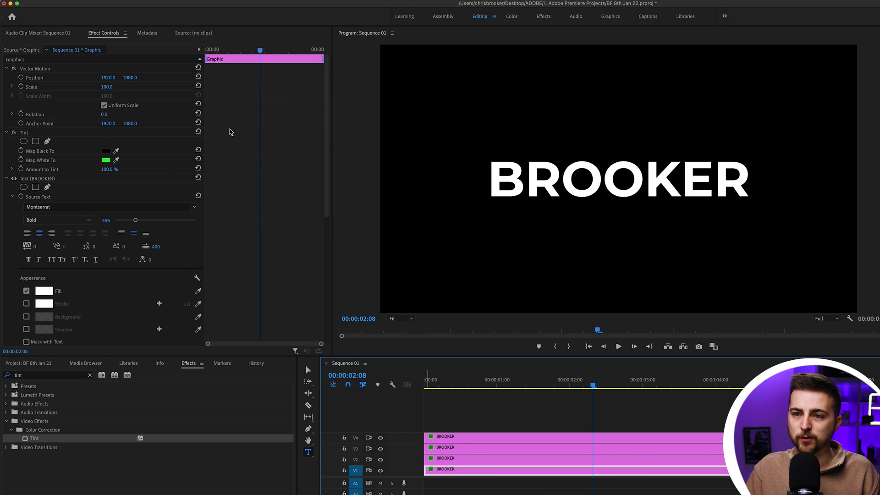
pyautogui.click(105, 160)
pyautogui.moveTo(461, 285); pyautogui.dragTo(462, 296)
pyautogui.click(521, 215)
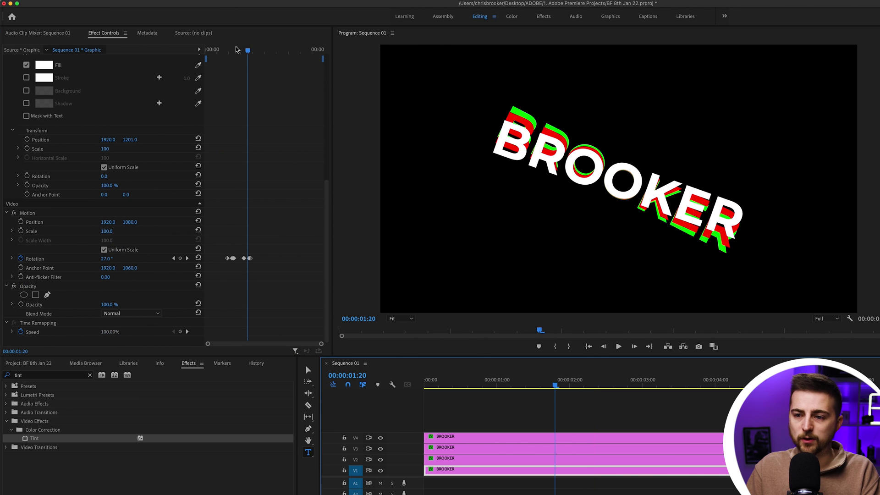
# - Shift the blue V1 copy's 17.1° rotation keyframe to 00:00:01:05
pyautogui.click(232, 49)
pyautogui.press('=')
pyautogui.press('=')
pyautogui.press('=')
pyautogui.press('=')
pyautogui.press('Right')
pyautogui.press('Right')
pyautogui.press('Right')
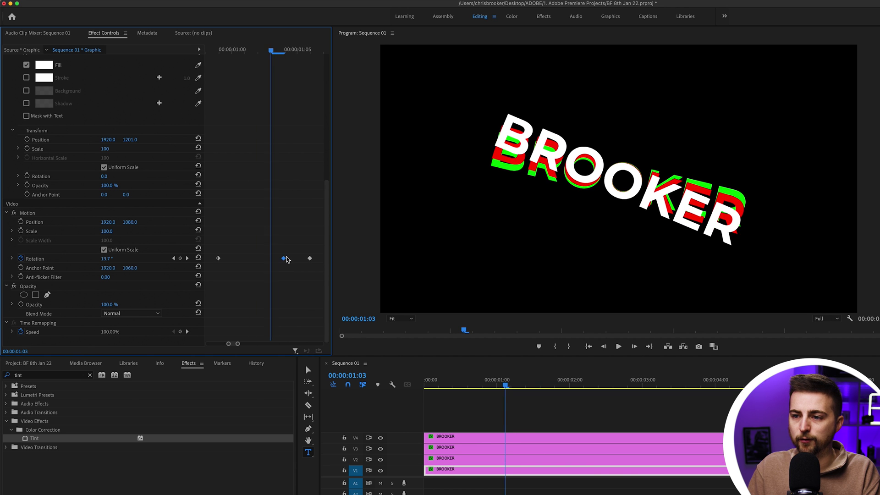
pyautogui.moveTo(285, 260); pyautogui.dragTo(299, 260)
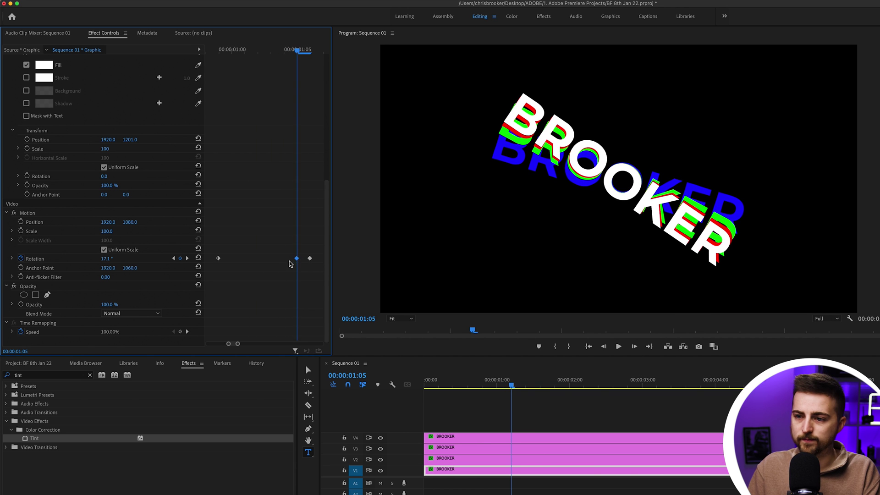
# - Shift the V1 copy's 19.6° return rotation keyframe about one frame further along and play back the motion
pyautogui.press('-')
pyautogui.press('-')
pyautogui.press('-')
pyautogui.click(278, 52)
pyautogui.press('=')
pyautogui.press('=')
pyautogui.press('=')
pyautogui.click(307, 50)
pyautogui.moveTo(313, 47); pyautogui.dragTo(315, 82)
pyautogui.moveTo(307, 259); pyautogui.dragTo(320, 260)
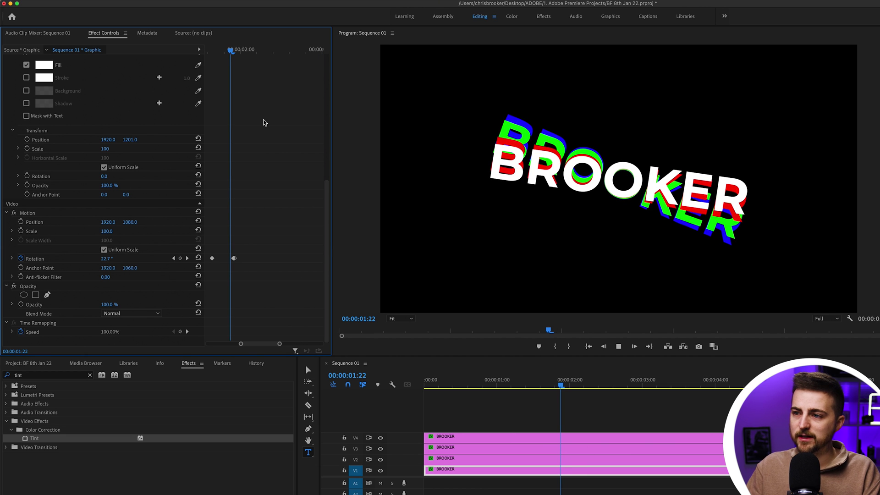
pyautogui.press('space')
# - Move the V1 copy's first 40° rotation keyframe slightly past 00:00:01:06 and play back the sequence
pyautogui.scroll(3, 270, 133)
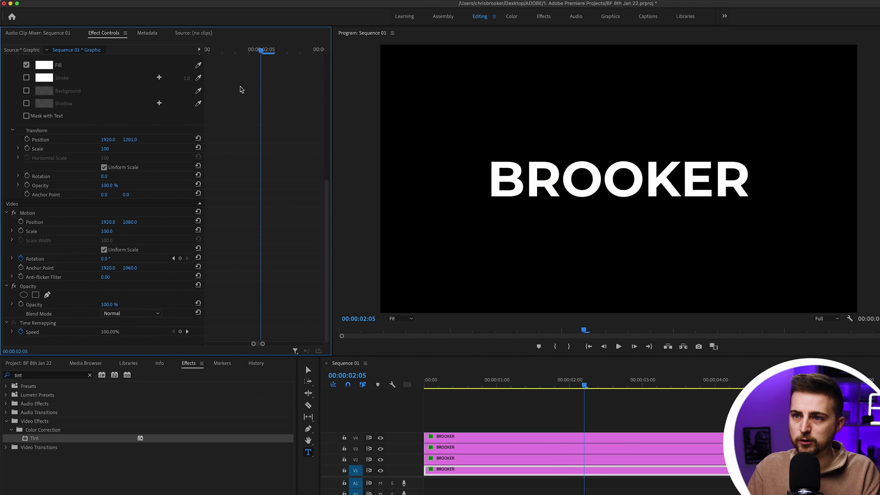
pyautogui.moveTo(257, 51); pyautogui.dragTo(222, 51)
pyautogui.scroll(2, 225, 52)
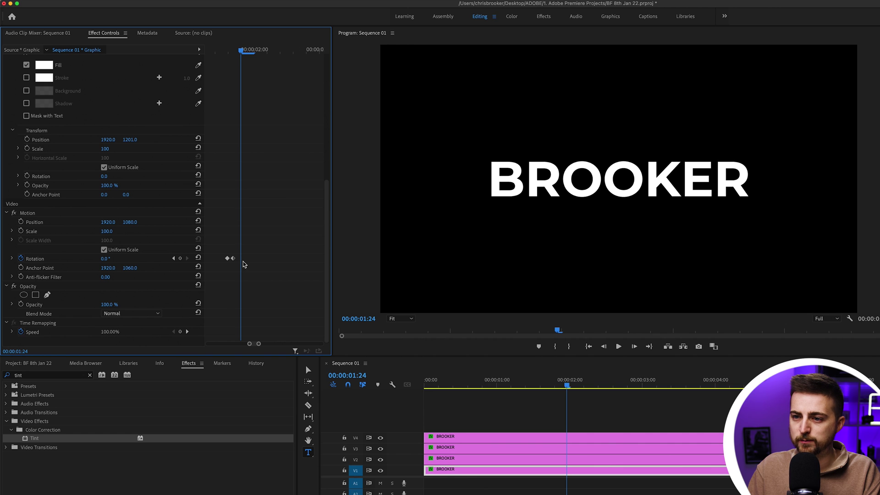
pyautogui.scroll(-4, 275, 210)
pyautogui.click(229, 51)
pyautogui.scroll(3, 281, 177)
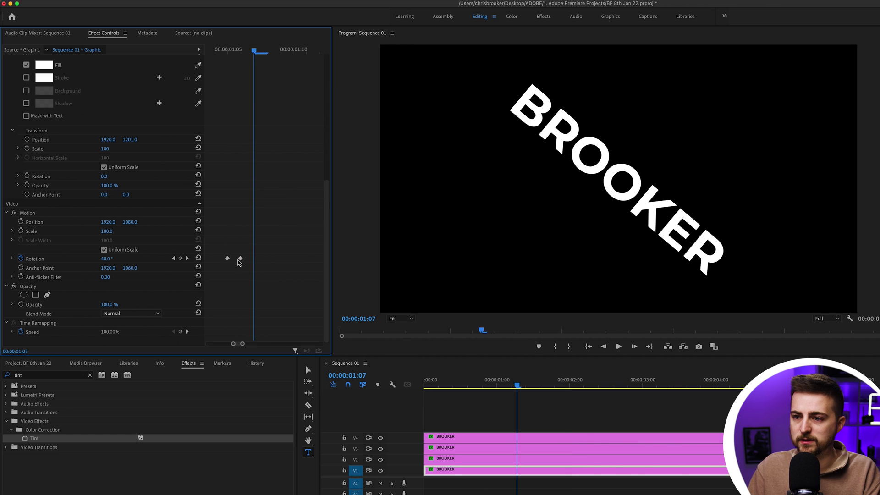
pyautogui.moveTo(519, 391); pyautogui.dragTo(460, 384)
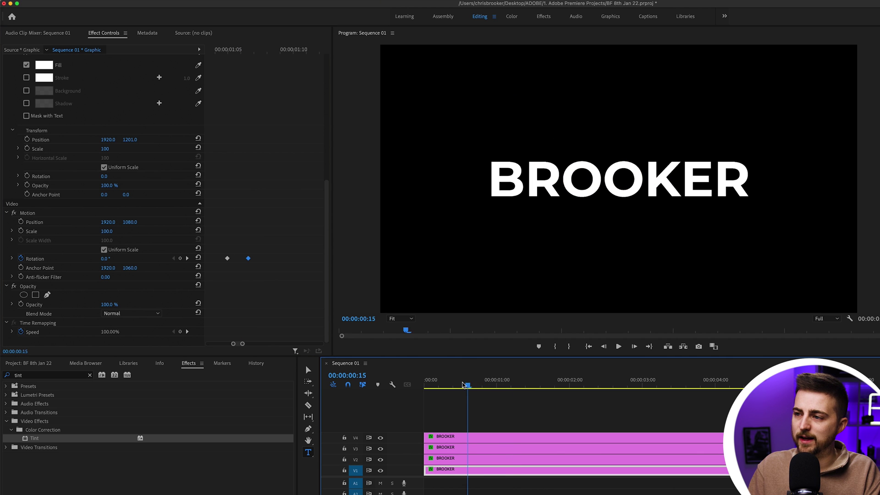
pyautogui.press('space')
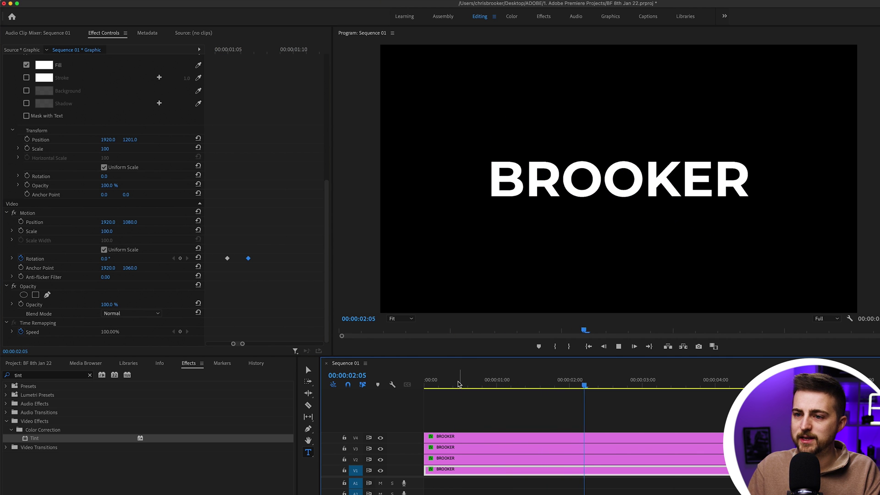
# - Shift the V1 copy's final rotation keyframe further along to lengthen its return and play back the sequence
pyautogui.click(233, 51)
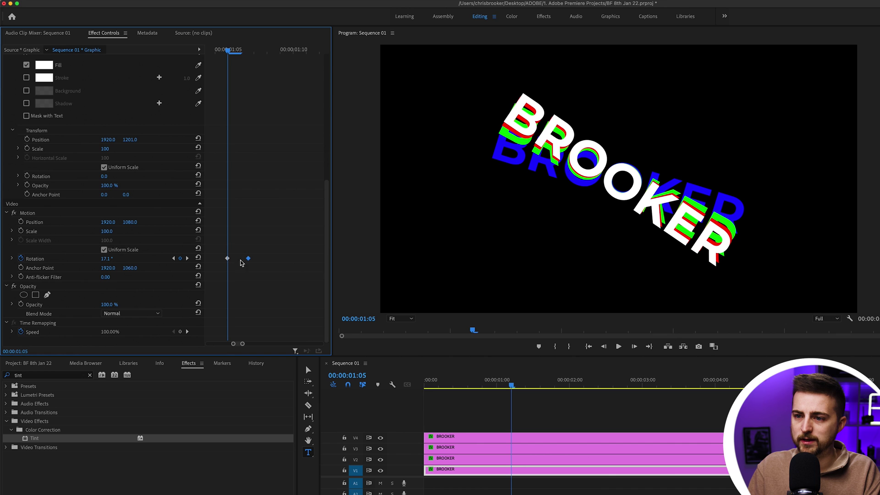
pyautogui.moveTo(265, 261); pyautogui.dragTo(269, 264)
pyautogui.scroll(-5, 260, 273)
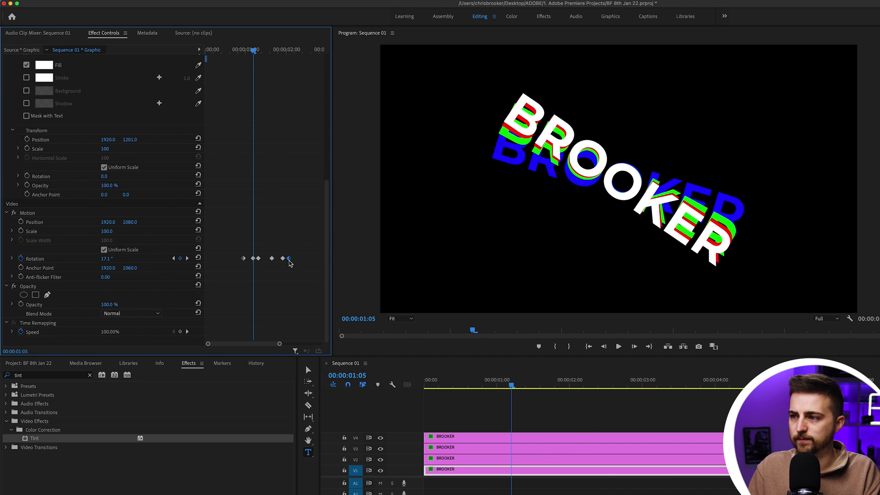
pyautogui.press('space')
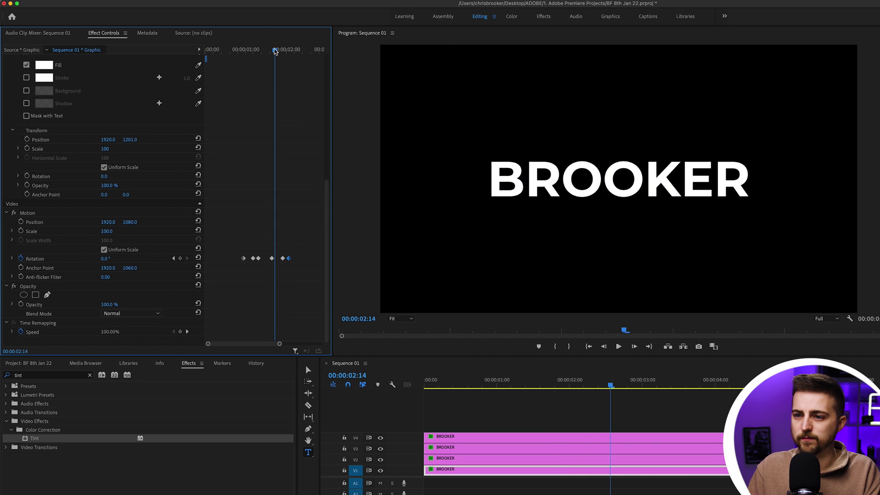
pyautogui.click(233, 52)
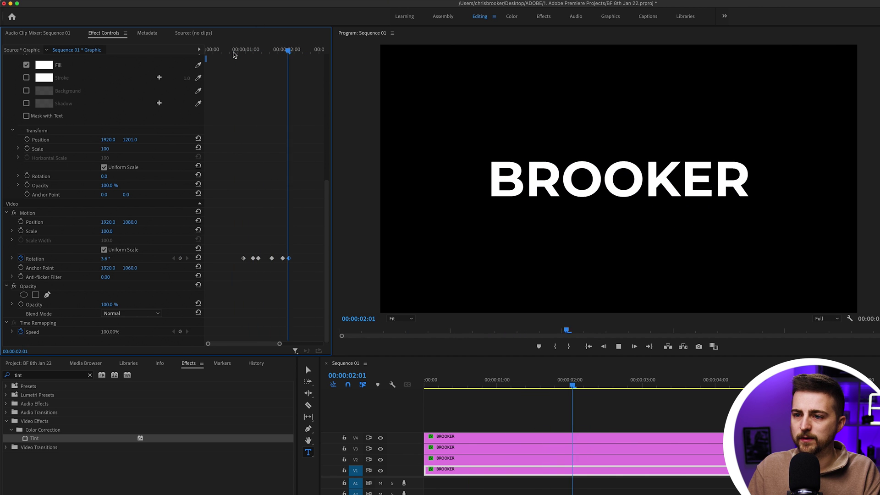
pyautogui.press('space')
# - Shift the green V2 copy's first 40° rotation keyframe slightly further along and play back the motion
pyautogui.click(509, 458)
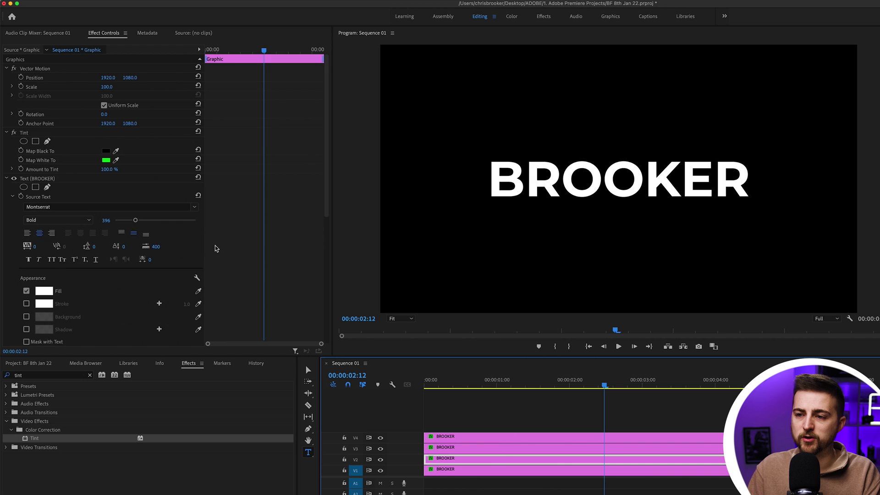
pyautogui.press('=')
pyautogui.click(258, 281)
pyautogui.press('=')
pyautogui.press('=')
pyautogui.moveTo(264, 347); pyautogui.dragTo(252, 346)
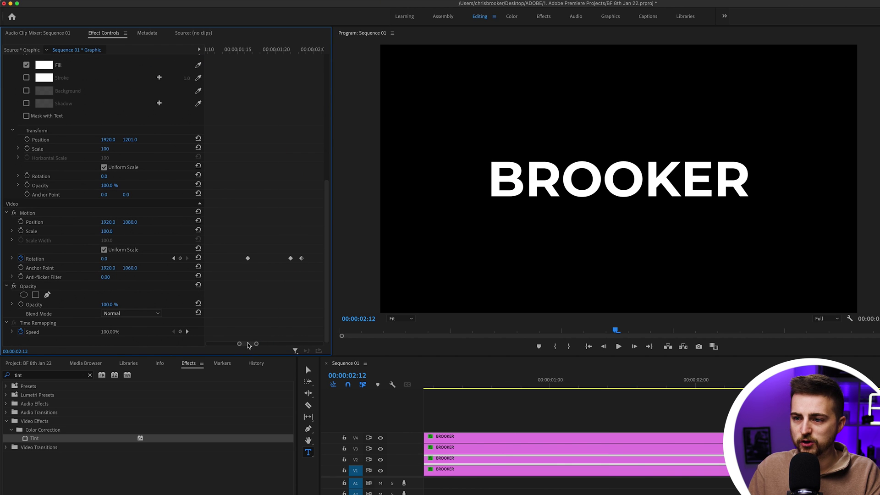
pyautogui.moveTo(308, 261); pyautogui.dragTo(311, 261)
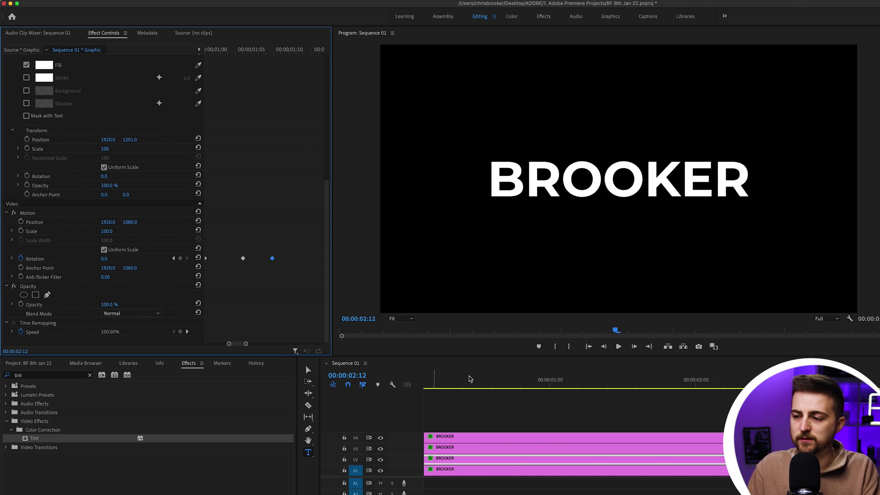
pyautogui.click(451, 380)
pyautogui.press('space')
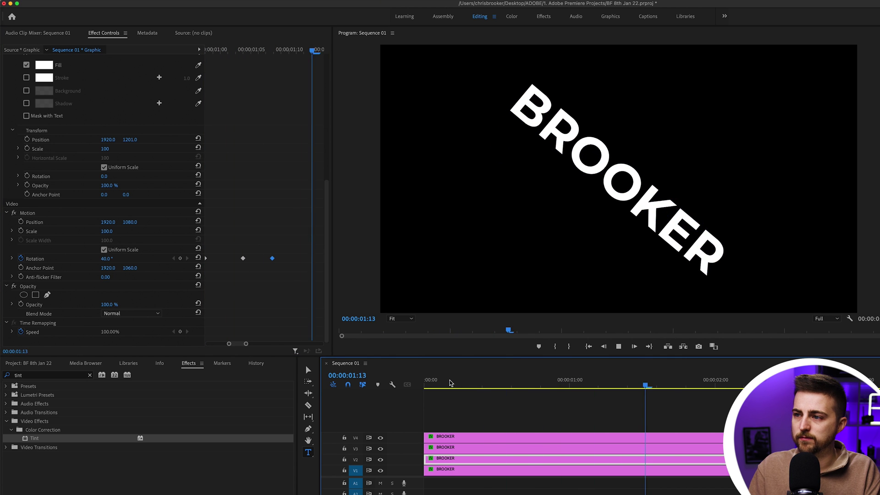
pyautogui.press('space')
# - Move the red V3 copy's first 40° rotation keyframe slightly further along, just before 00:00:01:07
pyautogui.click(467, 439)
pyautogui.click(468, 447)
pyautogui.scroll(-5, 256, 279)
pyautogui.press('BackSpace')
pyautogui.press('super+z')
pyautogui.scroll(-5, 291, 267)
pyautogui.click(279, 266)
pyautogui.press('=')
pyautogui.press('=')
pyautogui.press('=')
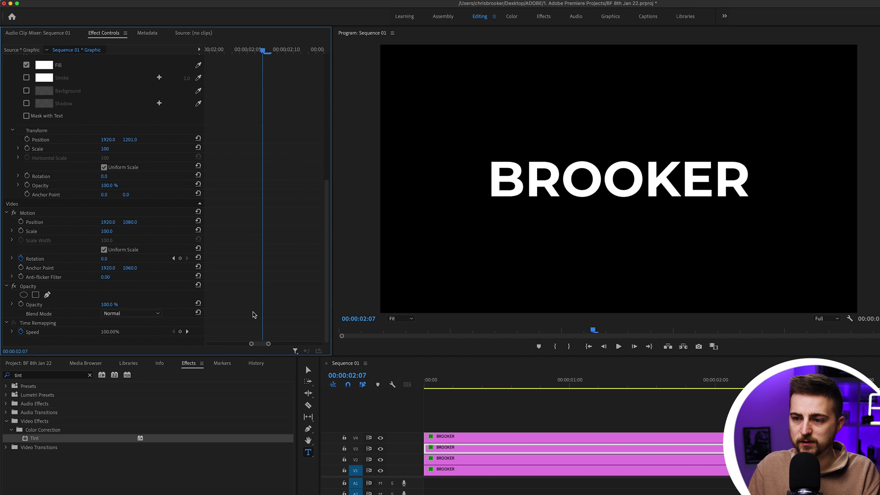
pyautogui.moveTo(261, 344); pyautogui.dragTo(252, 345)
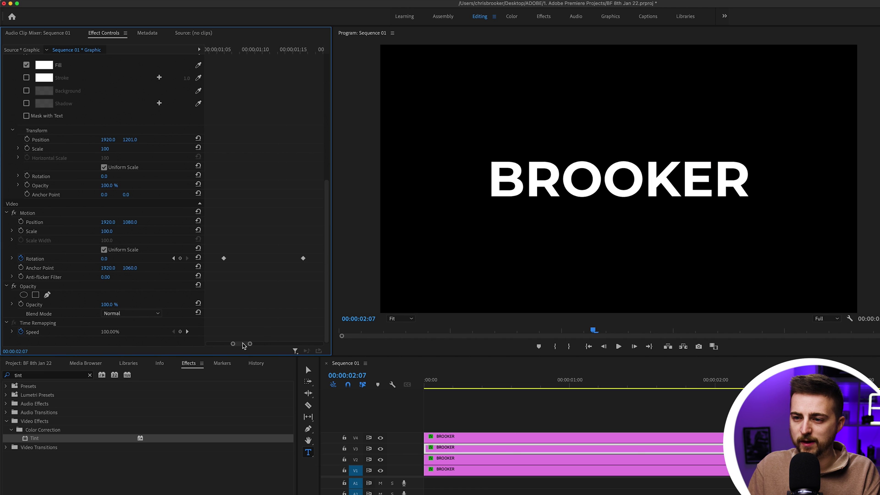
pyautogui.moveTo(240, 260); pyautogui.dragTo(242, 259)
# - Play back the whole sequence from the start to review the red, green and blue layers trailing the title
pyautogui.moveTo(556, 380); pyautogui.dragTo(161, 379)
pyautogui.press('\\')
pyautogui.press('space')
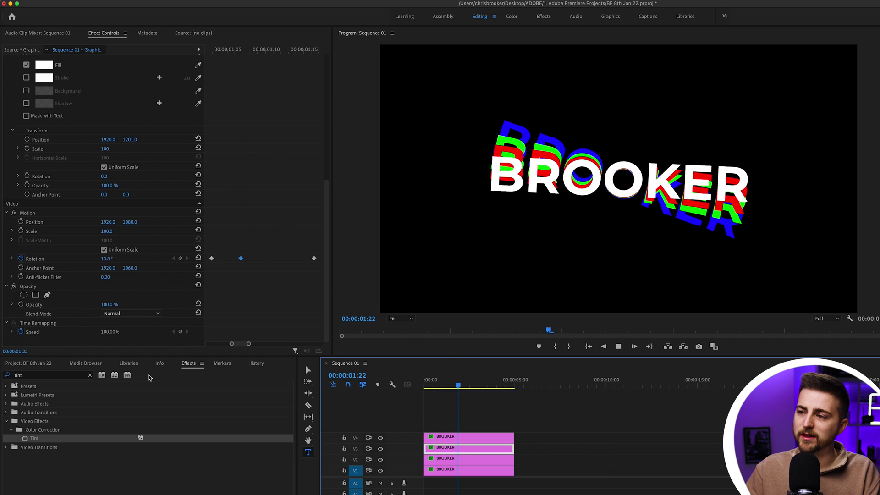
pyautogui.press('space')
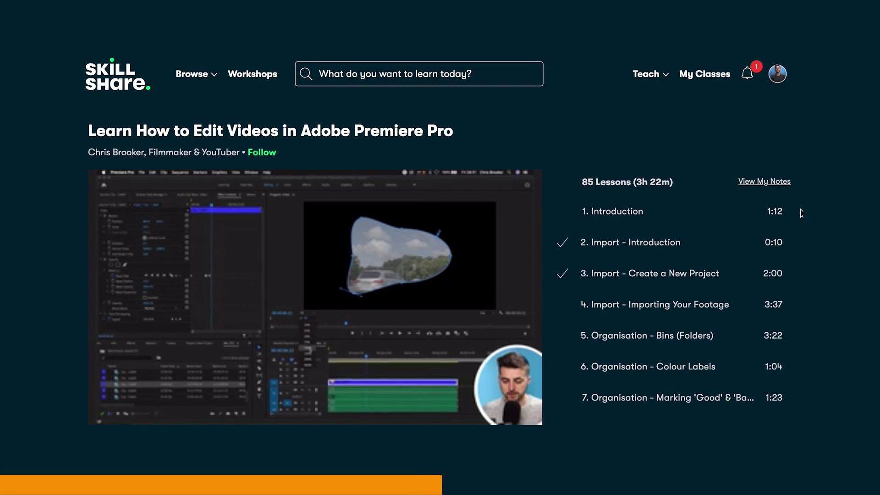
pyautogui.scroll(-3, 738, 331)
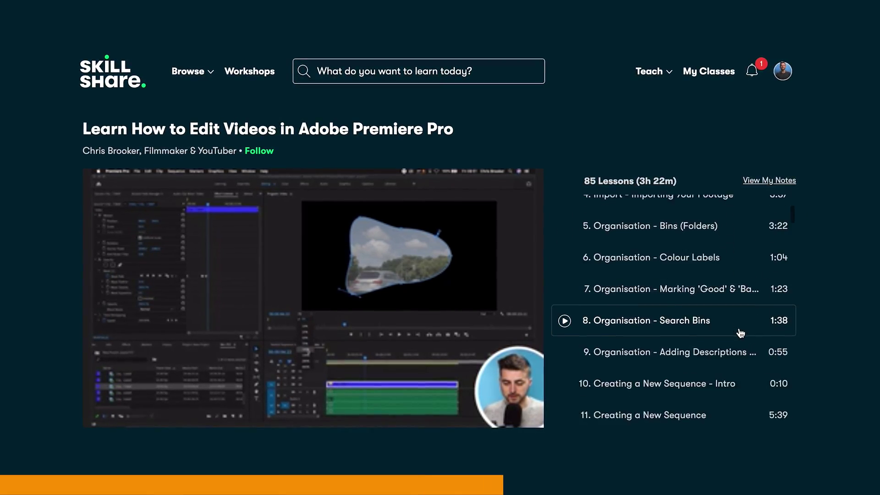
pyautogui.scroll(-6, 741, 334)
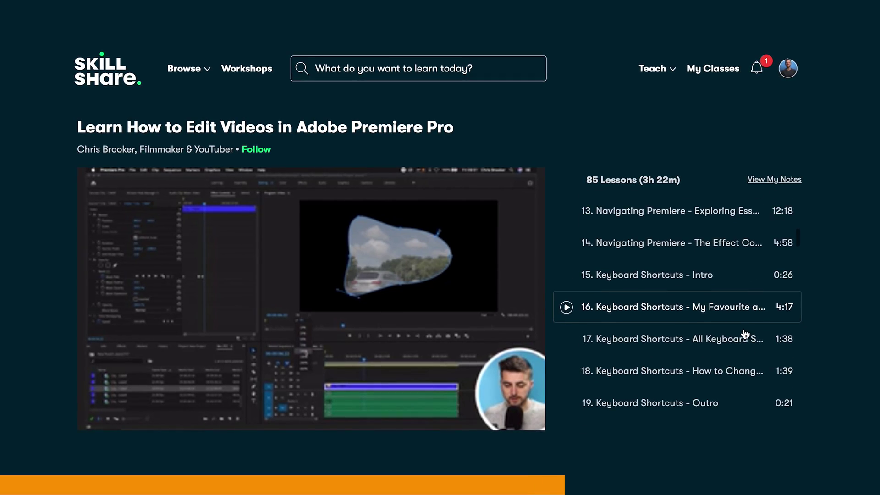
pyautogui.scroll(-3, 745, 335)
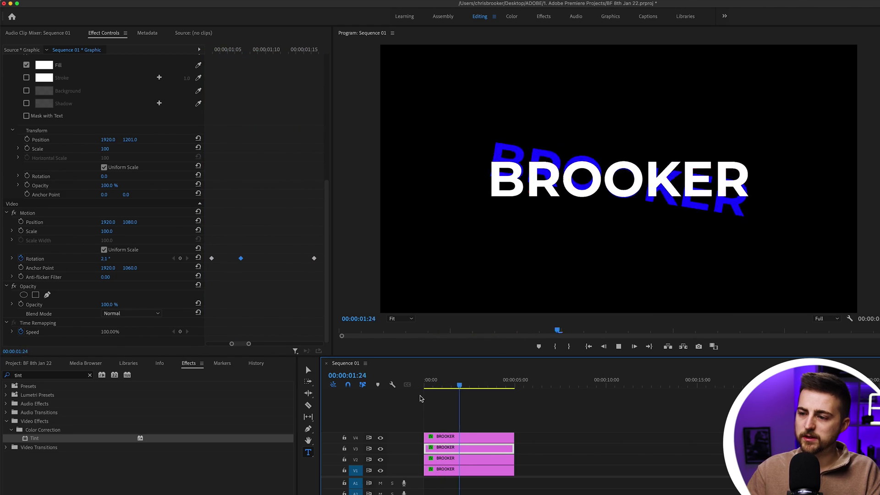
# - Set the blend mode of both the red V3 copy and the green V2 copy to Screen
pyautogui.moveTo(433, 389)
pyautogui.mouseDown()
pyautogui.moveTo(456, 389)
pyautogui.moveTo(446, 390)
pyautogui.mouseUp()
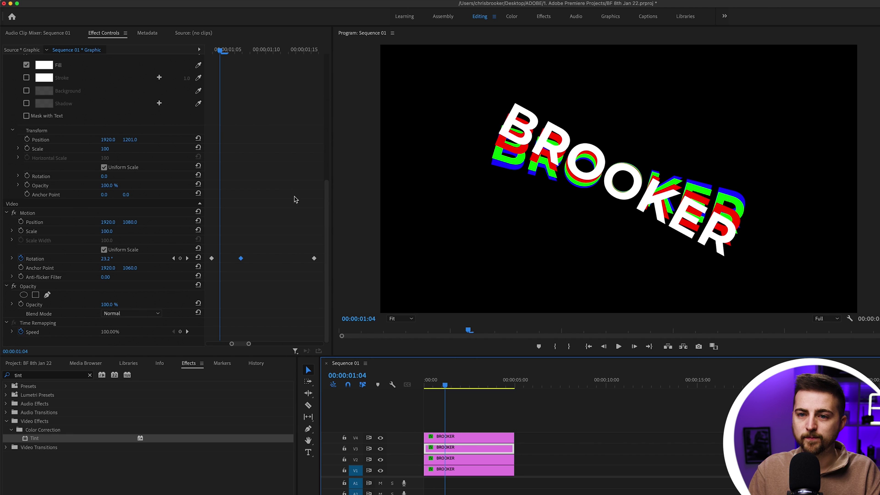
pyautogui.click(28, 287)
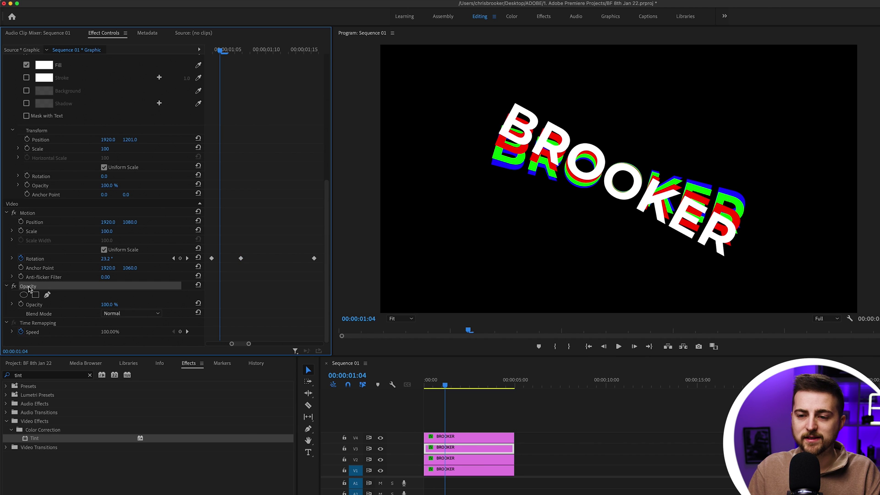
pyautogui.click(123, 313)
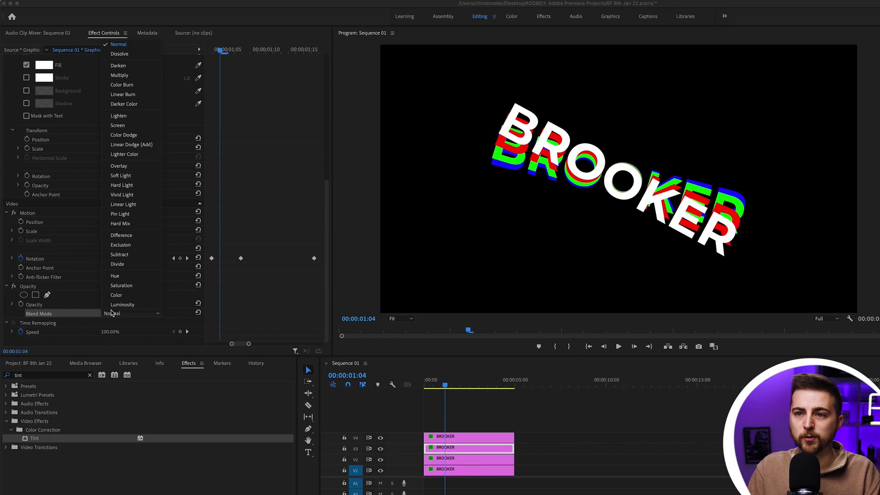
pyautogui.click(124, 126)
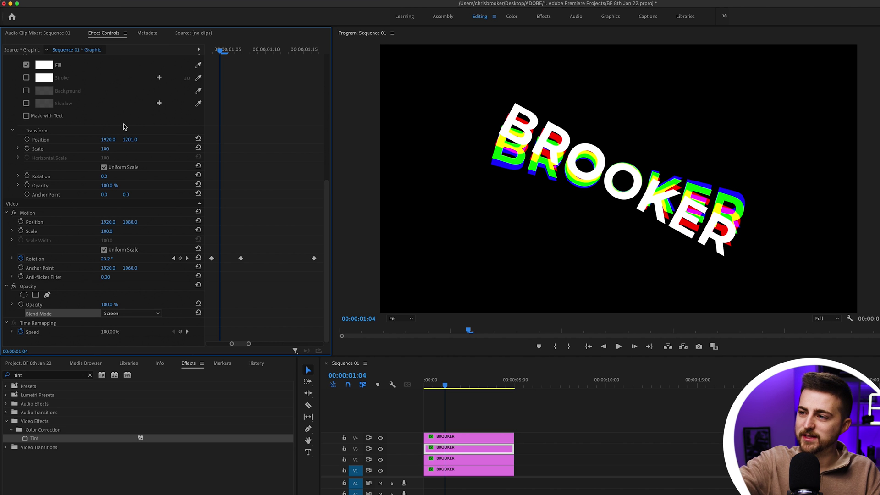
pyautogui.click(460, 462)
pyautogui.scroll(-2, 252, 215)
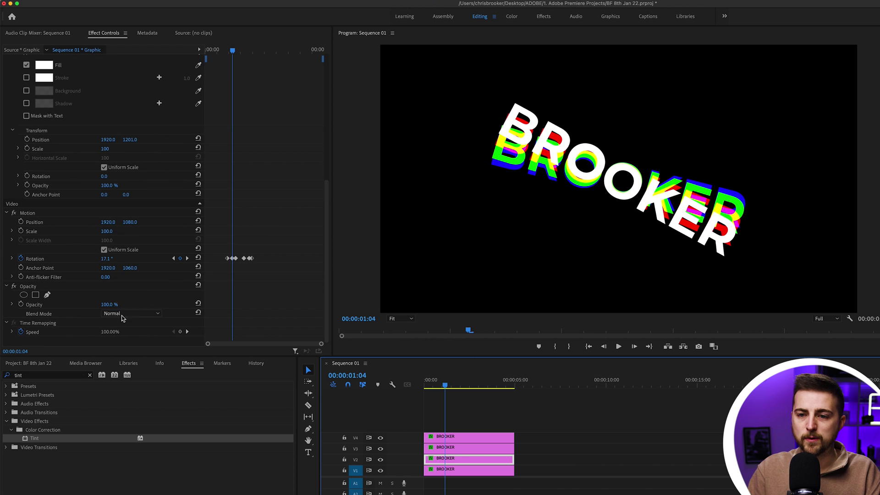
pyautogui.click(133, 314)
pyautogui.click(144, 125)
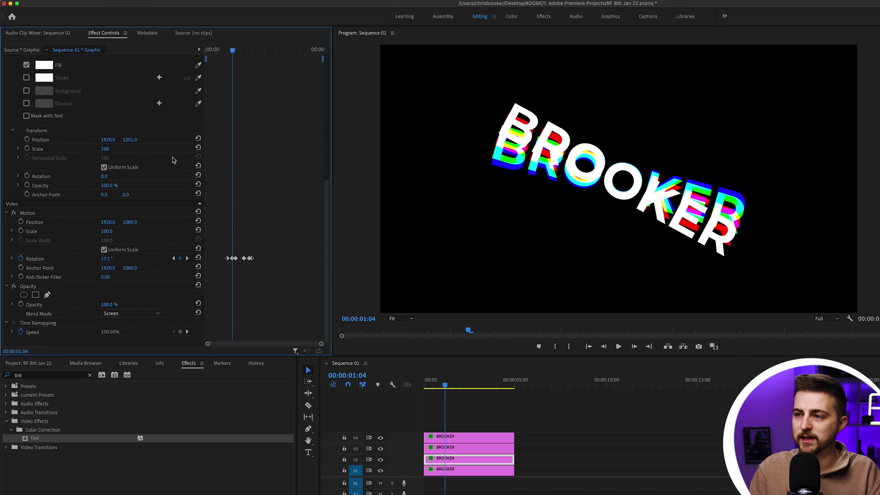
# - Play the sequence from the beginning to review the blended colours, stopping at 00:00:01:21
pyautogui.click(455, 471)
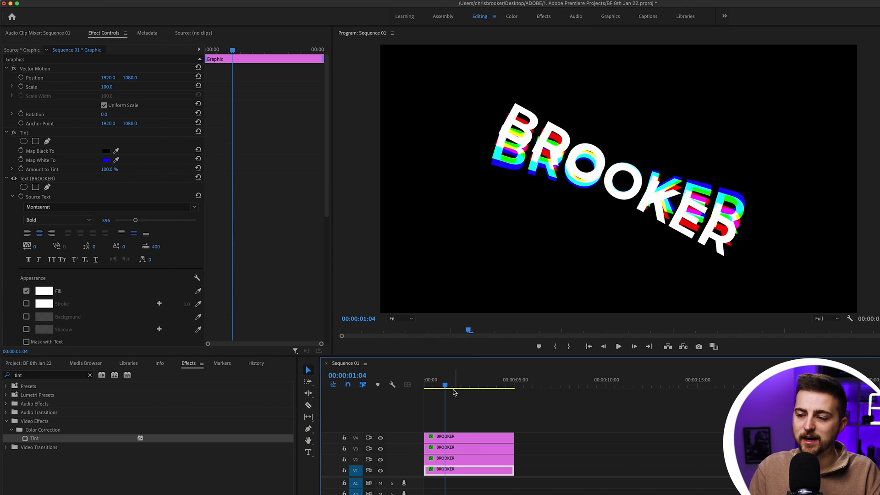
pyautogui.press('Home')
pyautogui.press('space')
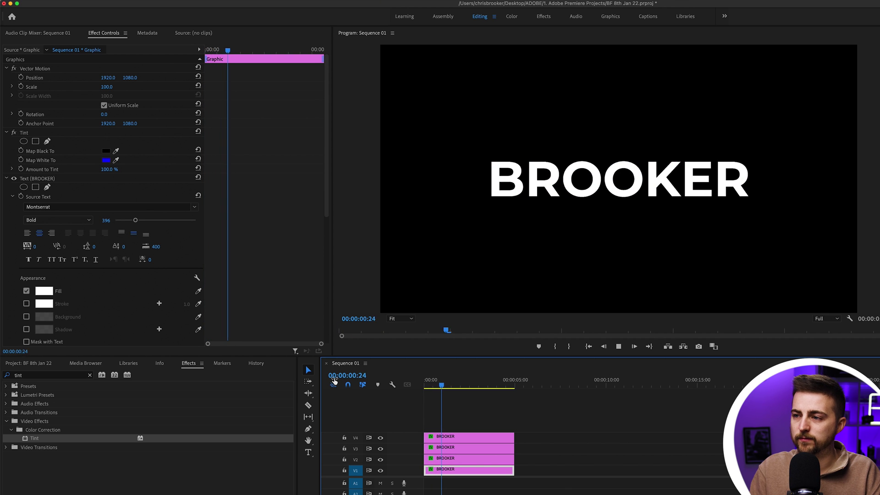
pyautogui.moveTo(450, 381); pyautogui.dragTo(400, 381)
pyautogui.press('space')
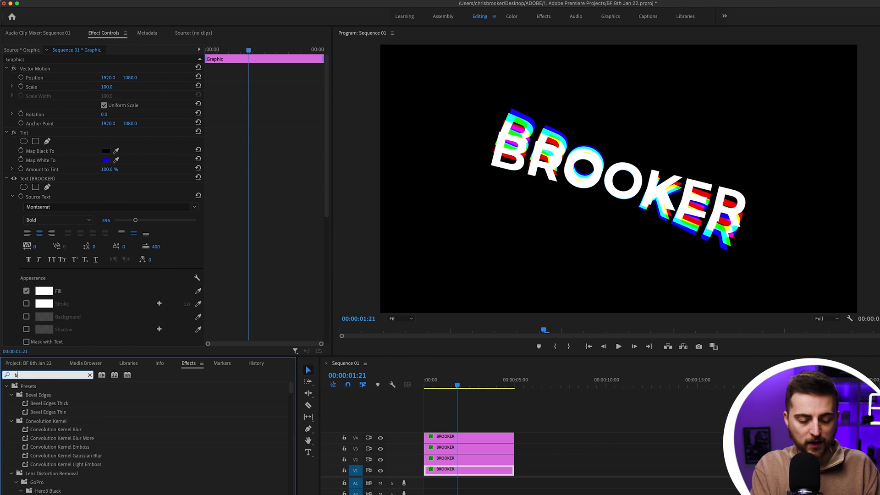
# - Find the Gaussian Blur effect, apply it to the red V3 copy and set its Blurriness to 5
pyautogui.moveTo(44, 481); pyautogui.dragTo(455, 450)
pyautogui.scroll(-5, 303, 214)
pyautogui.scroll(5, 301, 216)
pyautogui.click(112, 150)
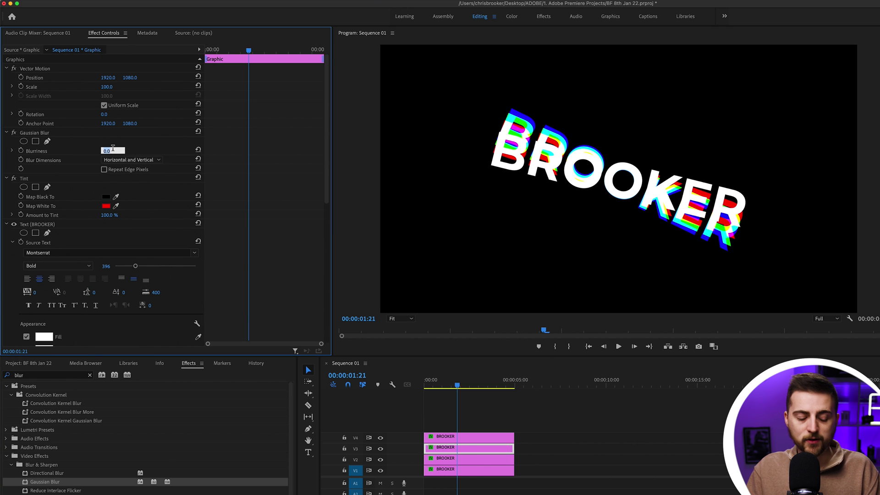
pyautogui.write('4')
pyautogui.press('Return')
pyautogui.click(113, 149)
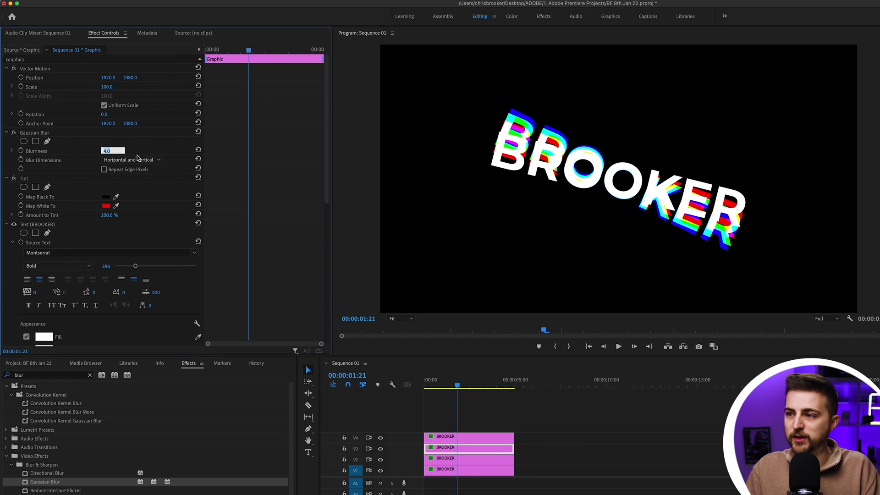
pyautogui.write('5')
pyautogui.press('Return')
# - Copy the Gaussian Blur from the V3 copy to the green V2 copy and set its Blurriness to 10
pyautogui.click(34, 134)
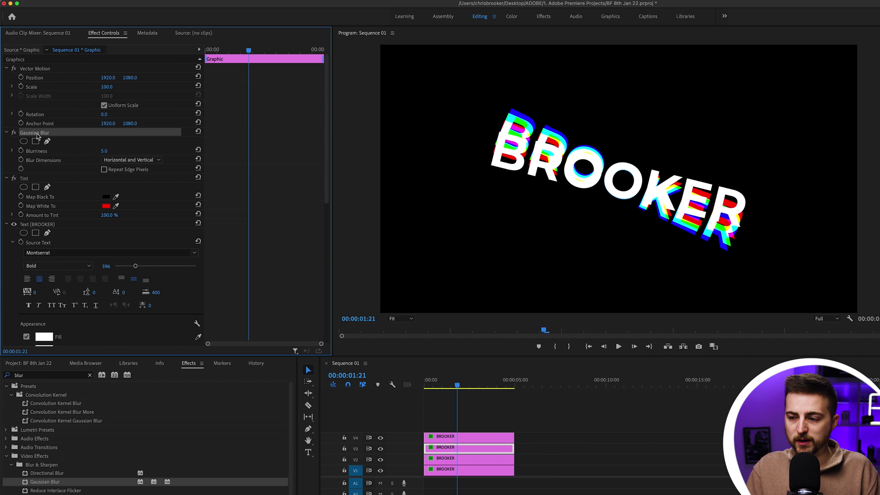
pyautogui.click(473, 459)
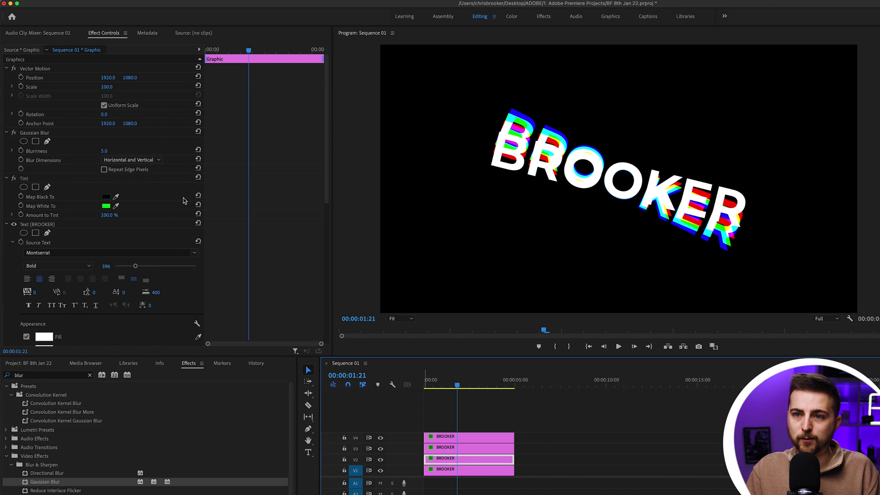
pyautogui.click(105, 152)
pyautogui.write('10')
pyautogui.press('Return')
# - Paste the Gaussian Blur onto the blue V1 copy and set its Blurriness to 15
pyautogui.click(446, 470)
pyautogui.moveTo(446, 471); pyautogui.dragTo(446, 472)
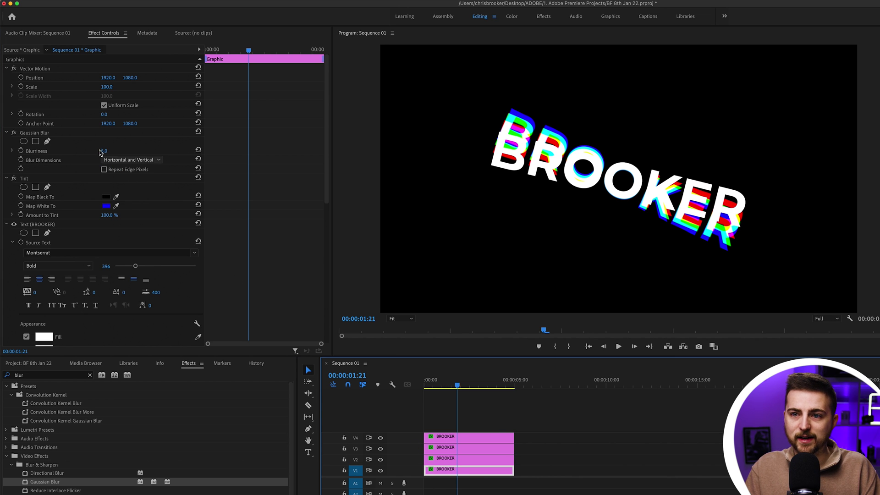
pyautogui.click(106, 153)
pyautogui.click(105, 151)
pyautogui.write('15')
pyautogui.press('Return')
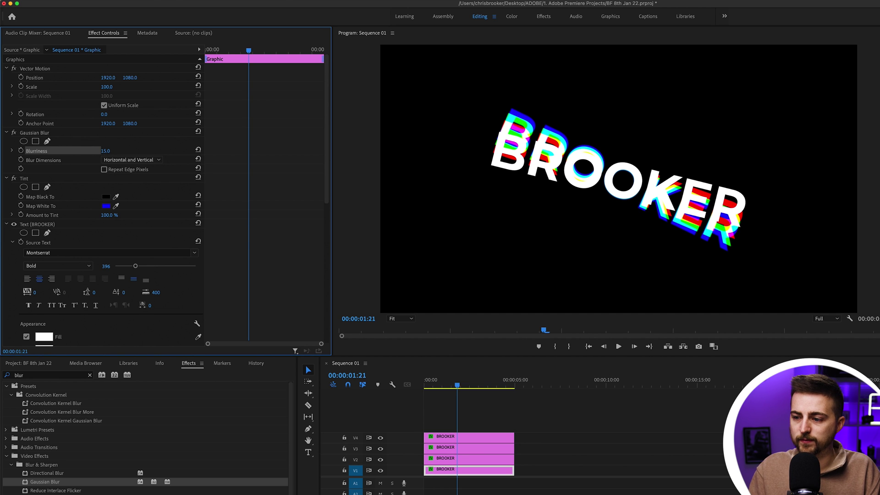
# - Check the V2 and V1 copies' blur settings and play the sequence from the start, stopping at 00:00:01:22
pyautogui.click(440, 459)
pyautogui.click(442, 472)
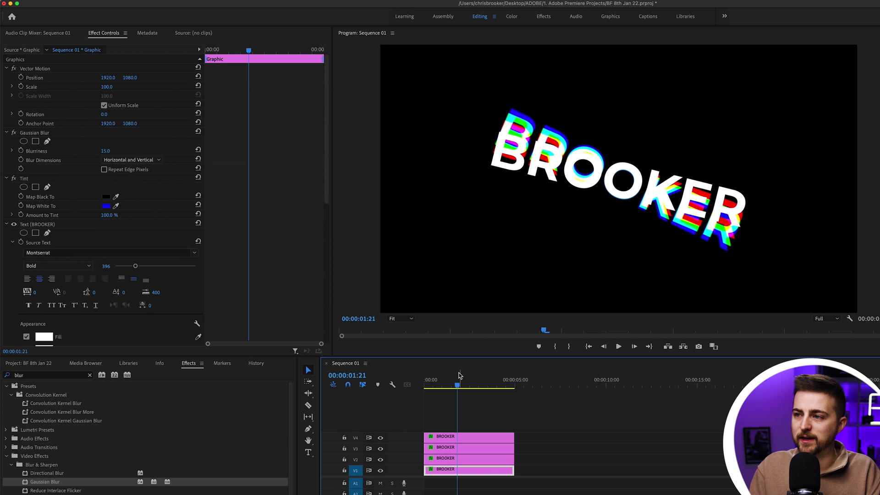
pyautogui.press('Home')
pyautogui.press('space')
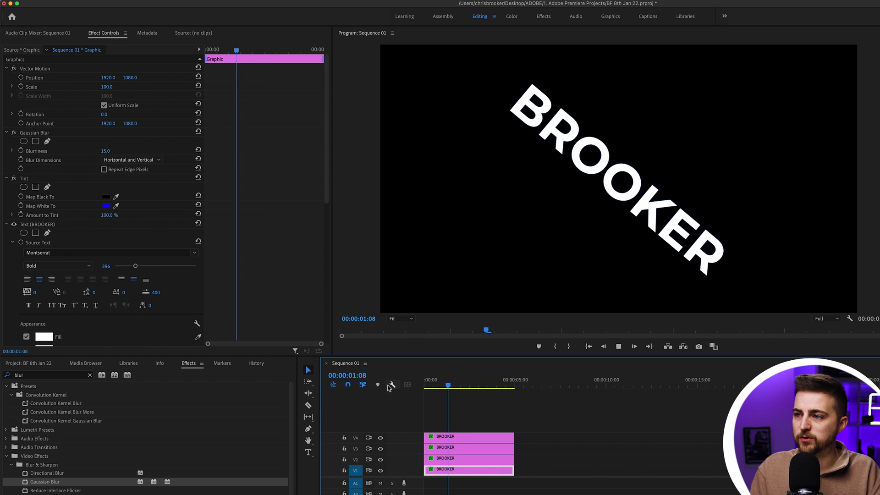
pyautogui.press('space')
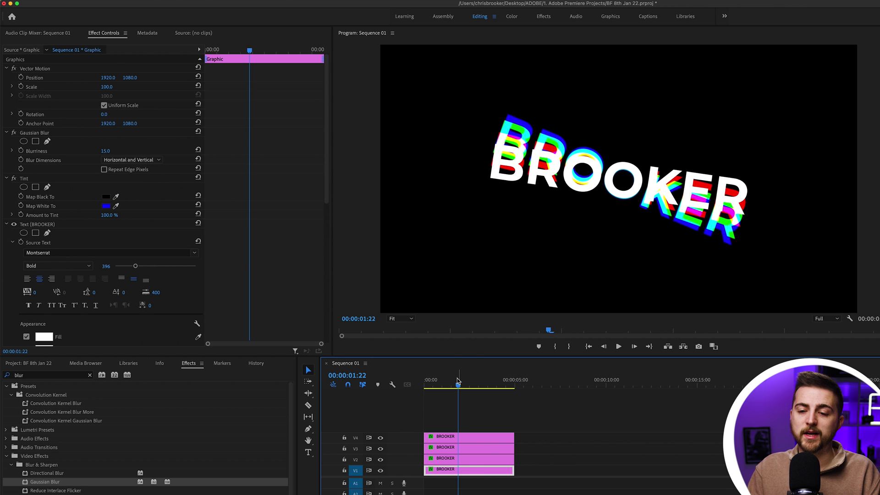
# - Apply Directional Blur to the blue V1 copy with a Direction of 0° and a Blur Length of 40
pyautogui.click(40, 476)
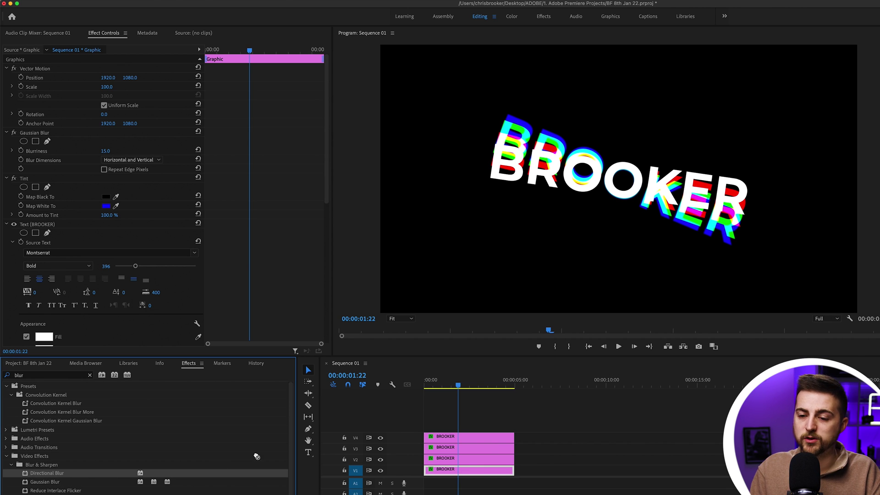
pyautogui.moveTo(454, 386); pyautogui.dragTo(443, 387)
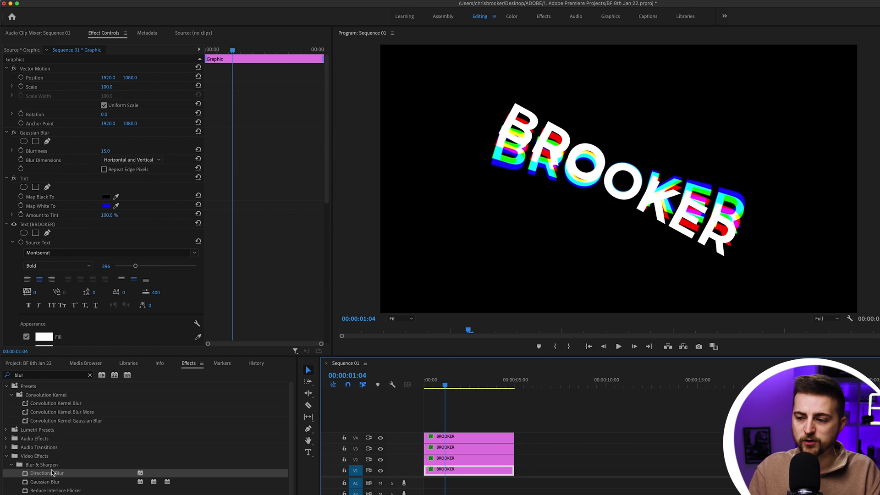
pyautogui.moveTo(51, 473); pyautogui.dragTo(470, 470)
pyautogui.moveTo(104, 150); pyautogui.dragTo(120, 160)
pyautogui.click(108, 151)
pyautogui.write('0')
pyautogui.press('Return')
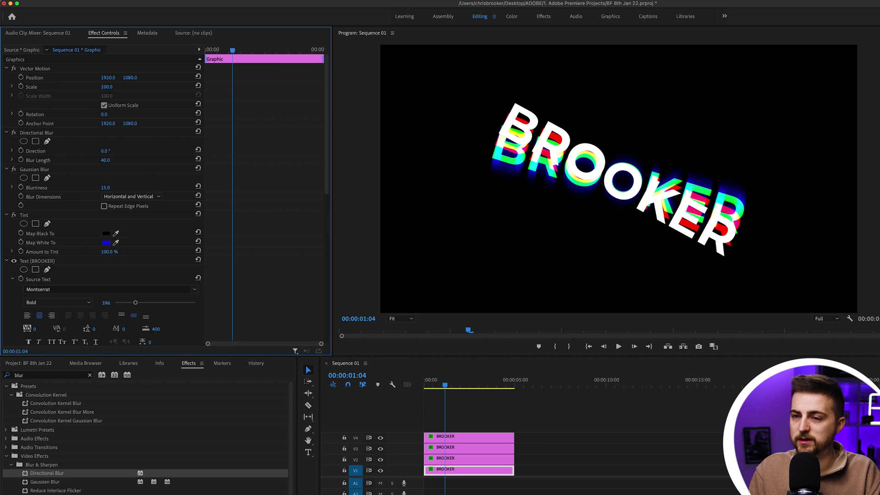
# - Set the V1 Directional Blur's Direction to 4° and keyframe a Blur Length of 0 at 00:00:00:24
pyautogui.moveTo(221, 49)
pyautogui.mouseDown()
pyautogui.moveTo(212, 49)
pyautogui.moveTo(230, 49)
pyautogui.mouseUp()
pyautogui.press('Left')
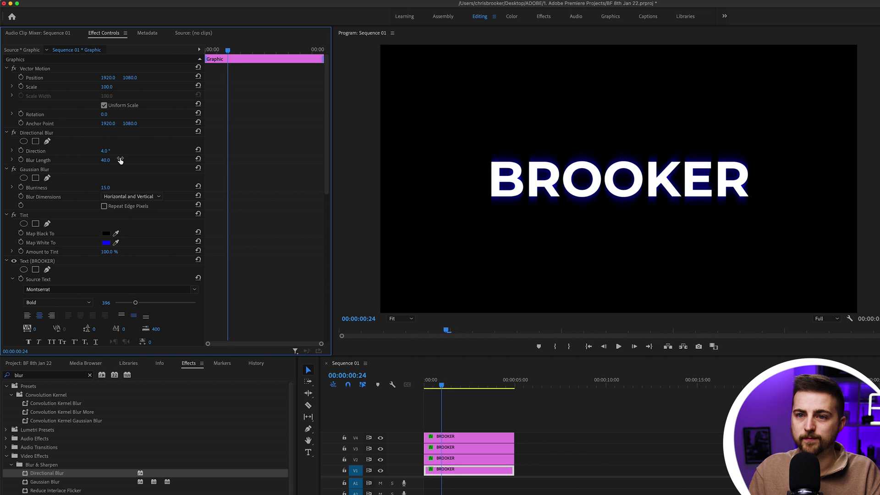
pyautogui.click(105, 160)
pyautogui.write('0')
pyautogui.press('Return')
pyautogui.click(20, 160)
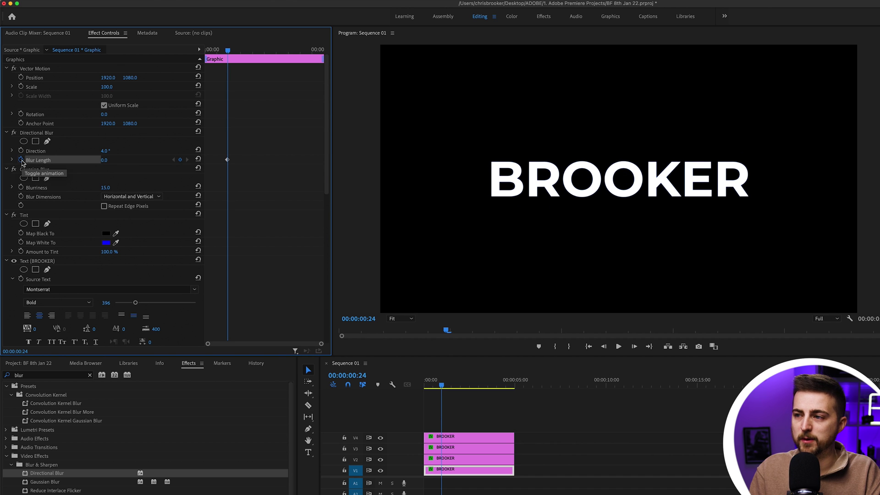
# - Add a Blur Length keyframe of 0 at 00:00:01:07 to the blue V1 copy's Directional Blur
pyautogui.press('Right')
pyautogui.press('Right')
pyautogui.press('Right')
pyautogui.press('Right')
pyautogui.press('Right')
pyautogui.press('Right')
pyautogui.press('Right')
pyautogui.press('Right')
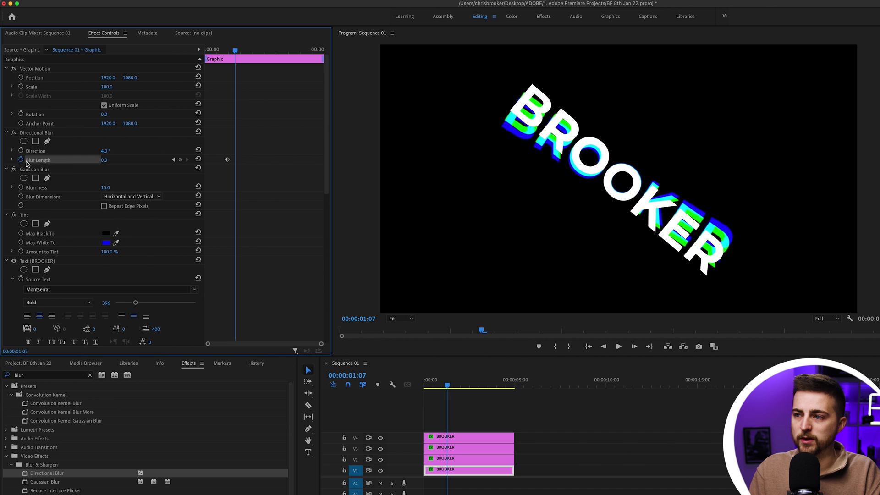
pyautogui.click(180, 160)
# - Keyframe the V1 copy's Directional Blur with a Blur Length of 40 at 00:00:01:03
pyautogui.press('Left')
pyautogui.press('Left')
pyautogui.press('Left')
pyautogui.press('Left')
pyautogui.press('Left')
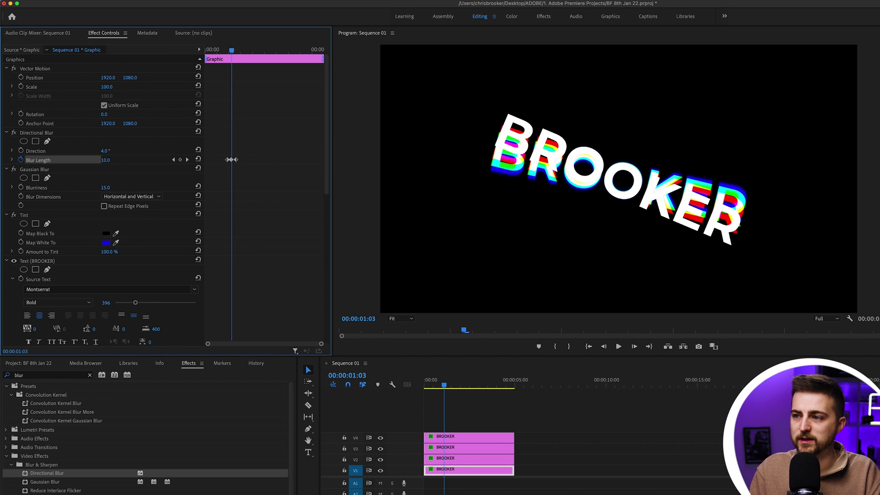
pyautogui.moveTo(104, 160); pyautogui.dragTo(110, 160)
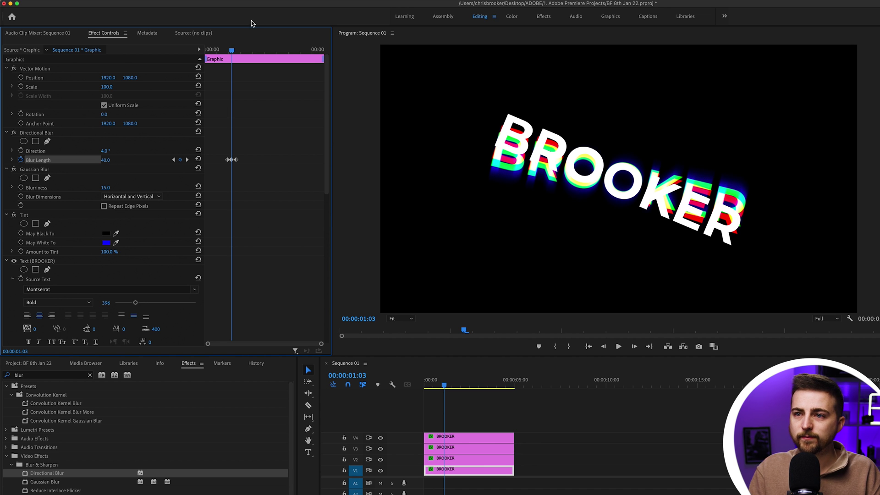
# - Add V1 Blur Length keyframes of 0 at 00:00:01:17 and 00:00:02:01 for the second rotation
pyautogui.moveTo(232, 49); pyautogui.dragTo(245, 51)
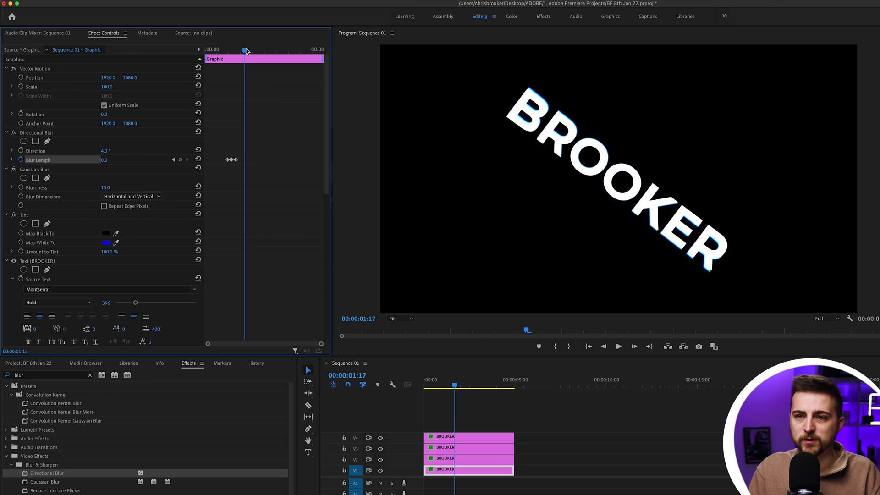
pyautogui.click(180, 160)
pyautogui.press('space')
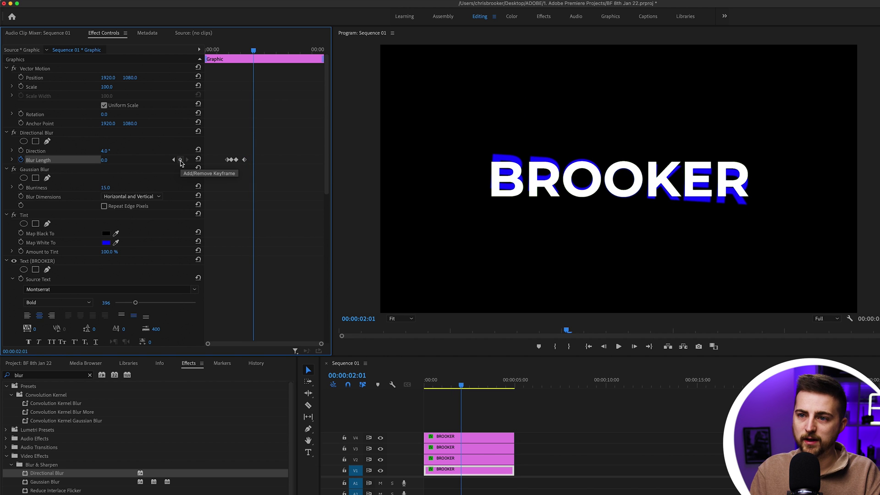
pyautogui.click(180, 159)
# - Adjust the V1 Blur Length at a keyframe between 00:00:01:17 and 00:00:02:01, and preview the animation
pyautogui.hotkey('shift', 'Left')
pyautogui.moveTo(105, 160)
pyautogui.mouseDown()
pyautogui.moveTo(120, 160)
pyautogui.moveTo(101, 160)
pyautogui.mouseUp()
pyautogui.press('space')
pyautogui.click(213, 50)
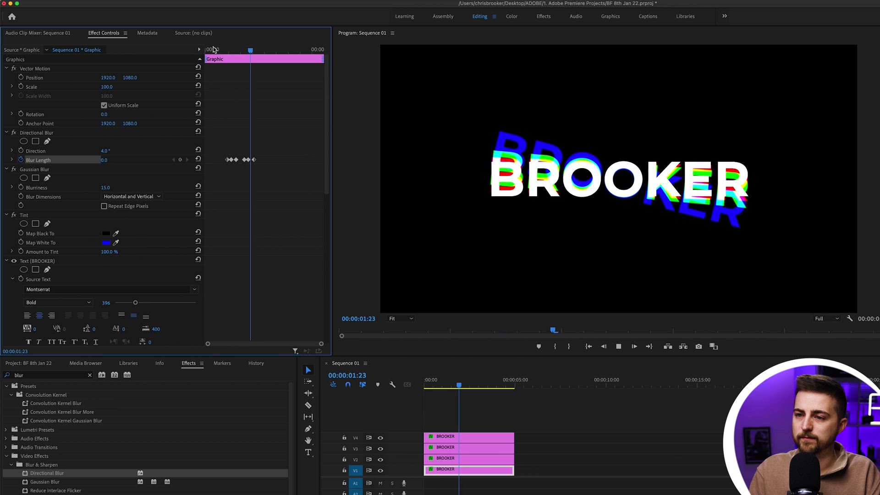
pyautogui.click(232, 49)
# - Copy the keyframed Directional Blur from V1 onto the green V2 copy and play the sequence back
pyautogui.click(50, 133)
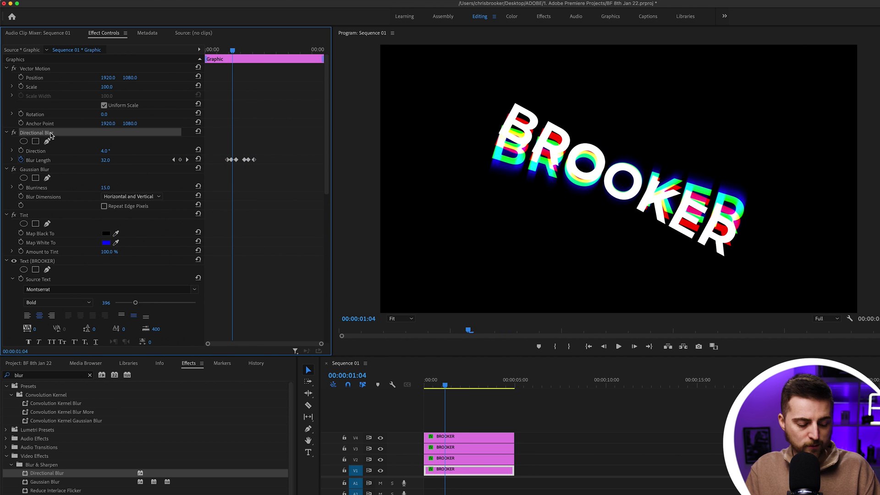
pyautogui.click(441, 458)
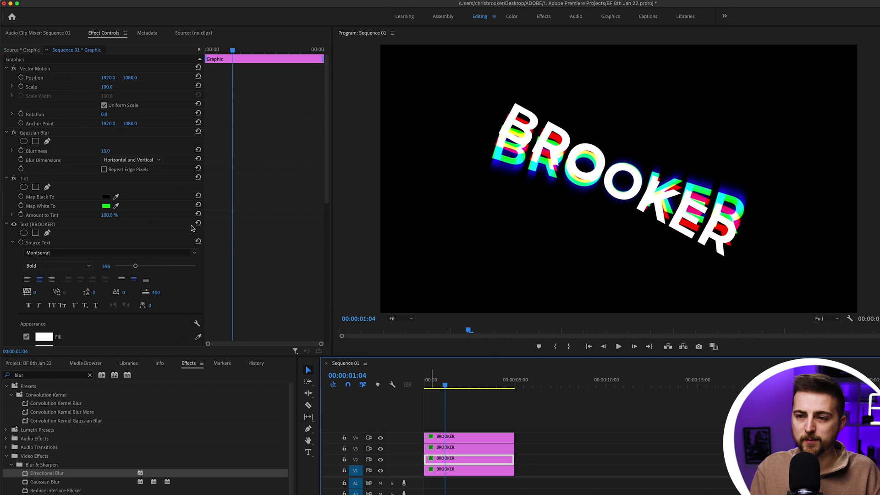
pyautogui.press('super+v')
pyautogui.click(219, 62)
pyautogui.press('space')
pyautogui.press('space')
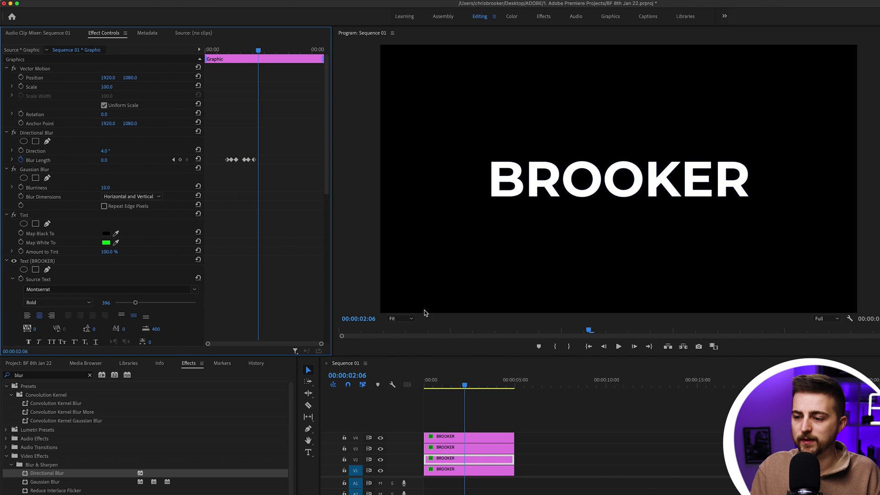
# - Paste the keyframed Directional Blur onto the red V3 copy with the playhead at 00:00:00:23
pyautogui.click(440, 448)
pyautogui.moveTo(470, 385); pyautogui.dragTo(442, 384)
pyautogui.press('super+v')
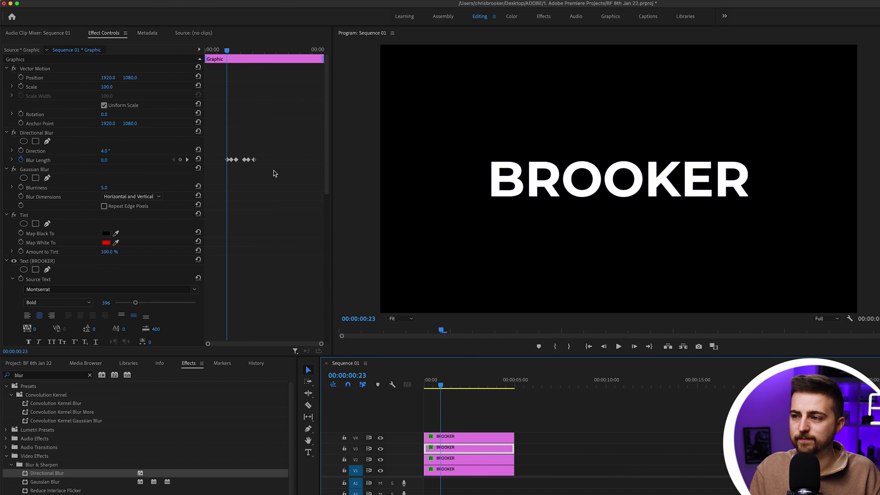
# - Play back both rotations and inspect the frame at 00:00:01:23 to check the blurred colour trails
pyautogui.press('space')
pyautogui.press('space')
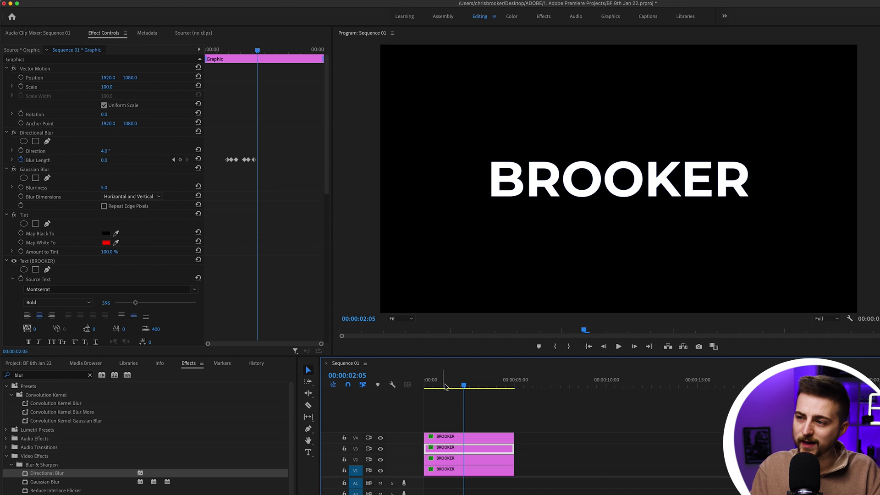
pyautogui.click(460, 387)
pyautogui.moveTo(458, 386); pyautogui.dragTo(457, 386)
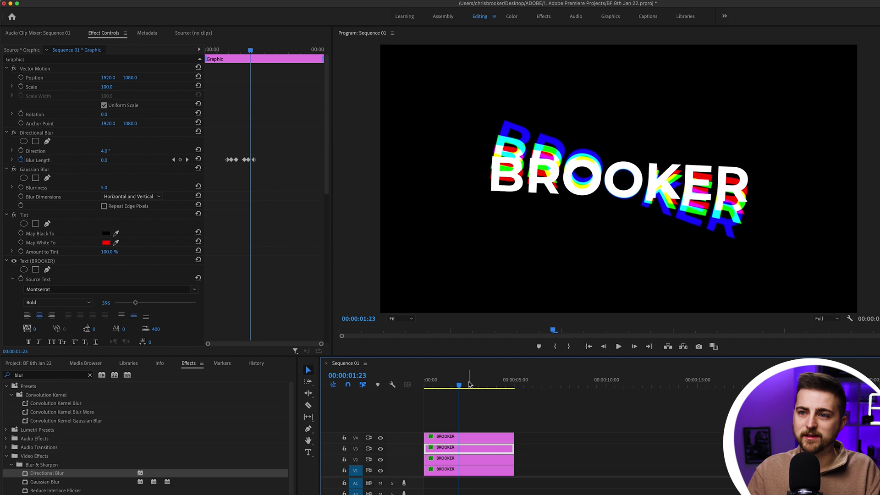
pyautogui.press('space')
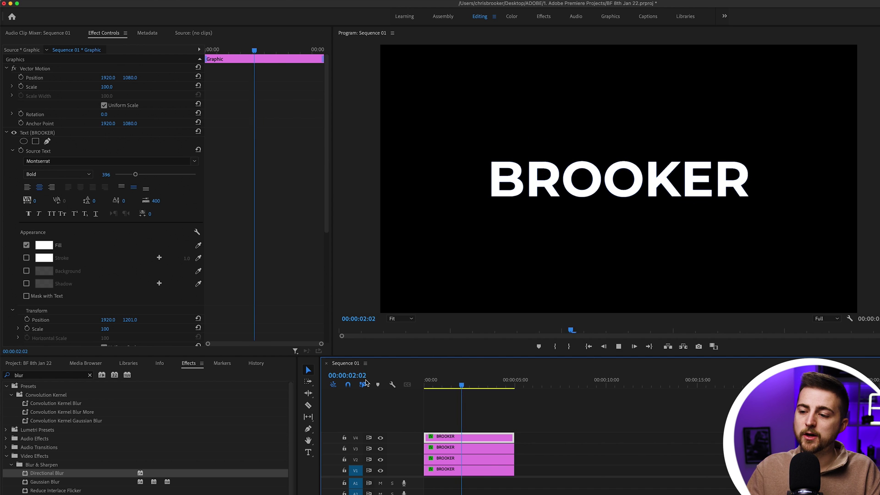
pyautogui.press('space')
# - Nest all four BROOKER clips on V1 to V4 into a sequence named Glitch Text
pyautogui.moveTo(550, 416); pyautogui.dragTo(457, 472)
pyautogui.rightClick(457, 472)
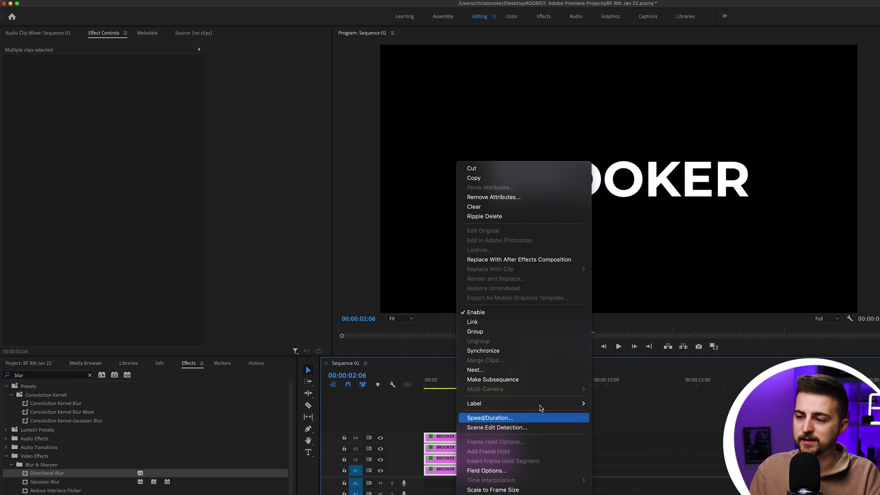
pyautogui.click(500, 370)
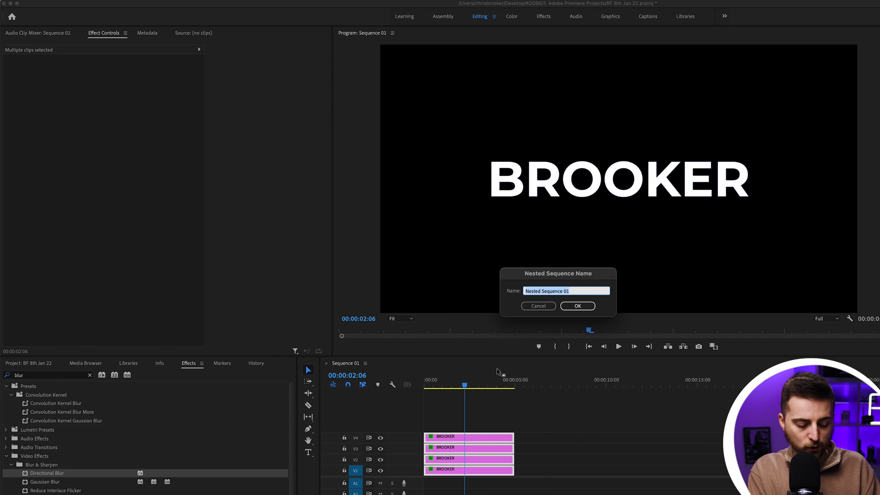
pyautogui.write('Glitch Text')
pyautogui.press('Return')
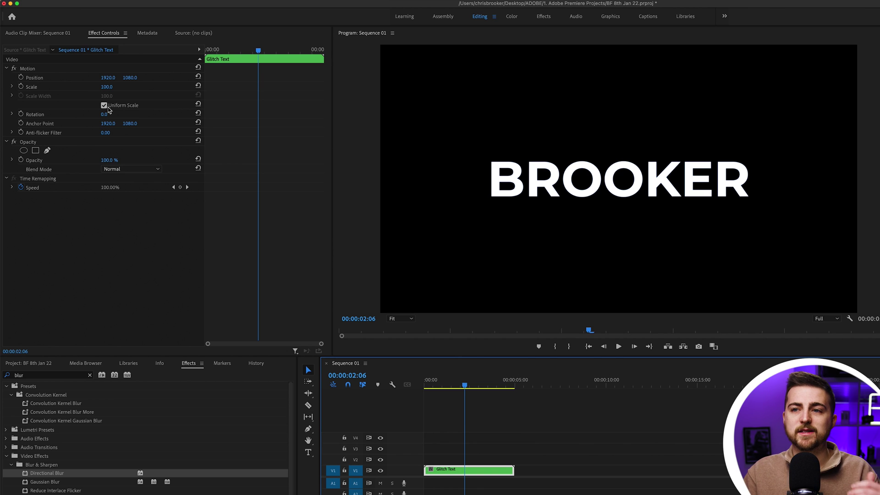
# - Set the nested Glitch Text clip's Scale to 71 and keyframe it at 00:00:00:00
pyautogui.moveTo(105, 89)
pyautogui.mouseDown()
pyautogui.moveTo(92, 89)
pyautogui.moveTo(198, 81)
pyautogui.moveTo(120, 81)
pyautogui.mouseUp()
pyautogui.press('super+z')
pyautogui.click(468, 401)
pyautogui.press('Home')
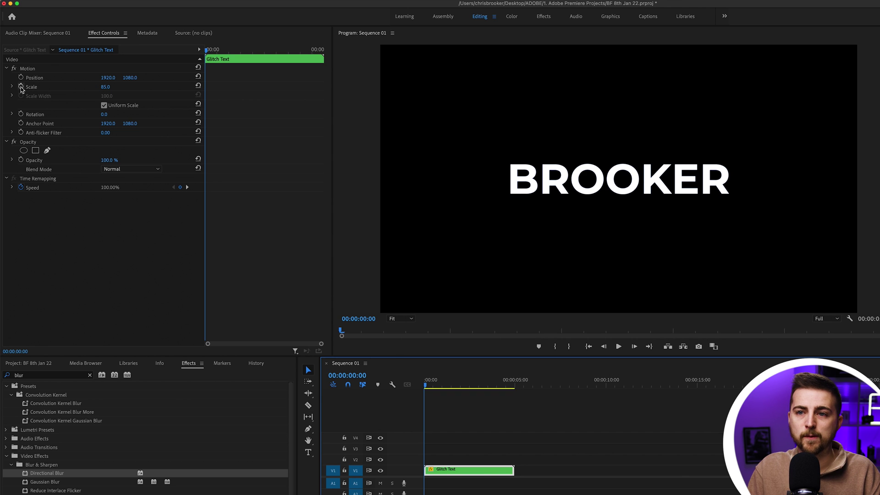
pyautogui.moveTo(103, 87); pyautogui.dragTo(97, 87)
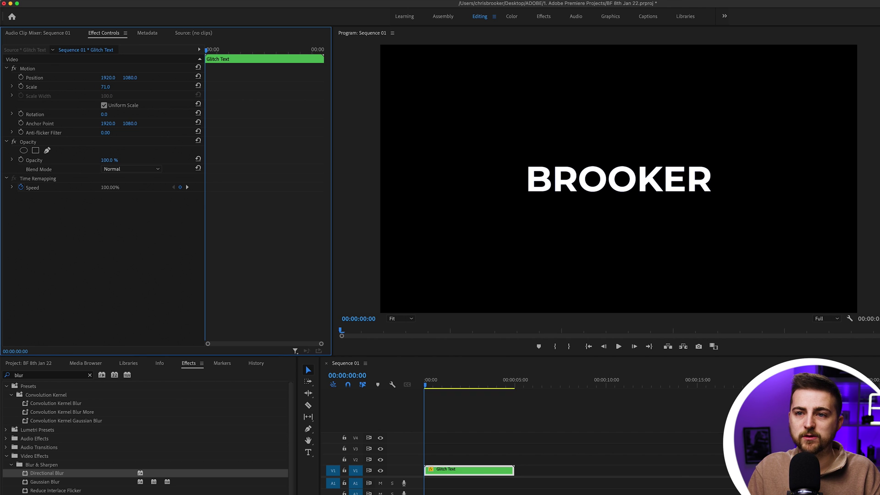
pyautogui.click(21, 86)
# - Keyframe the Glitch Text clip's Scale at 105 at 00:00:05:00 and play the sequence from the start
pyautogui.moveTo(216, 50); pyautogui.dragTo(350, 55)
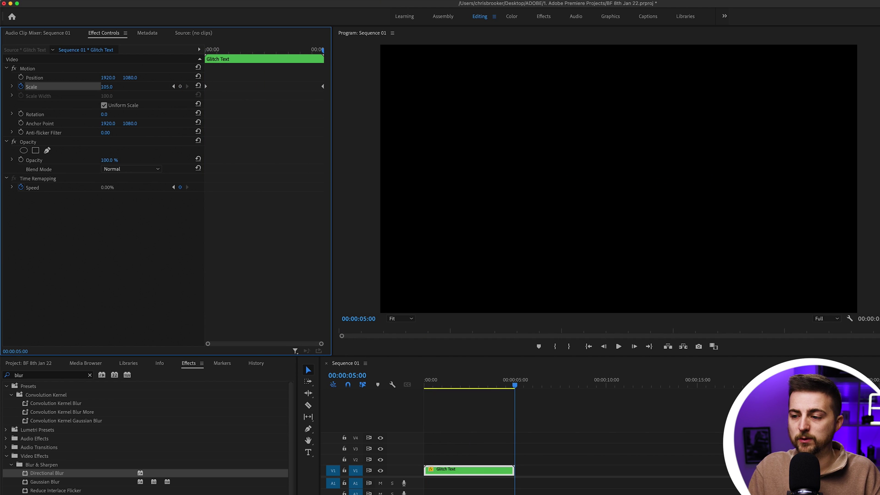
pyautogui.moveTo(544, 379); pyautogui.dragTo(269, 369)
pyautogui.press('space')
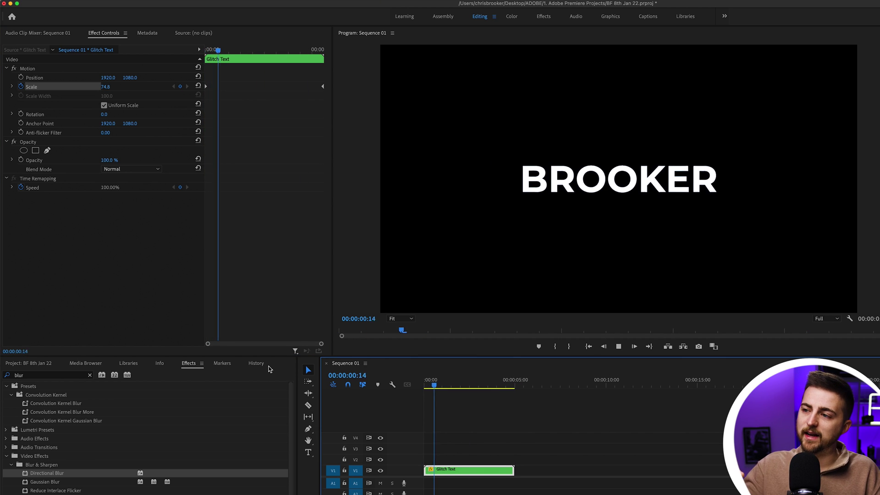